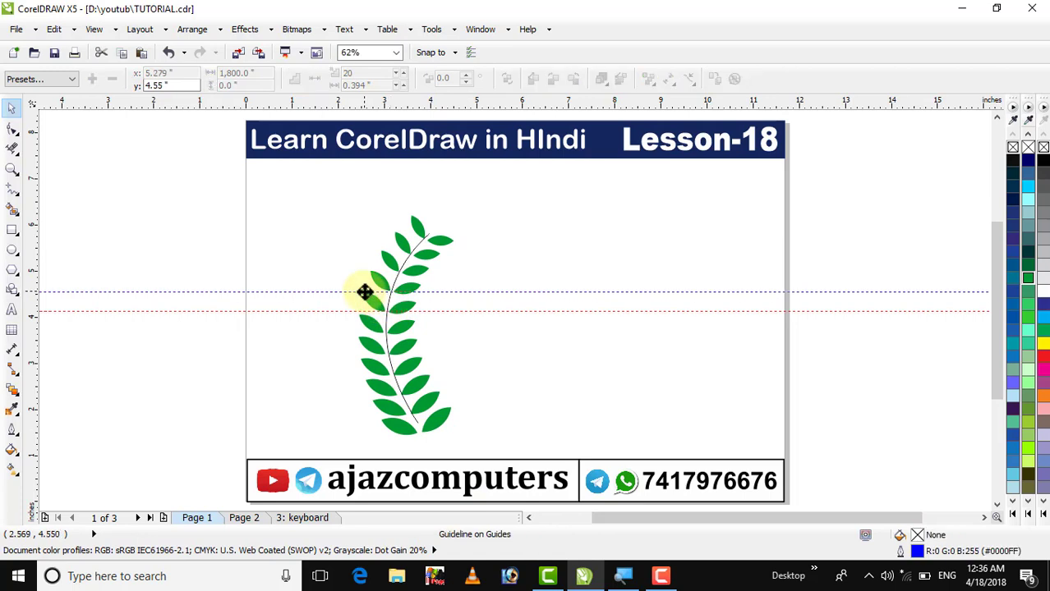
Delete the horizontal guideline and shift the whole leaf branch slightly up and to the left on the page
{"action": "key", "text": "Delete"}
{"action": "left_click_drag", "start_coordinate": [407, 300], "coordinate": [380, 288]}
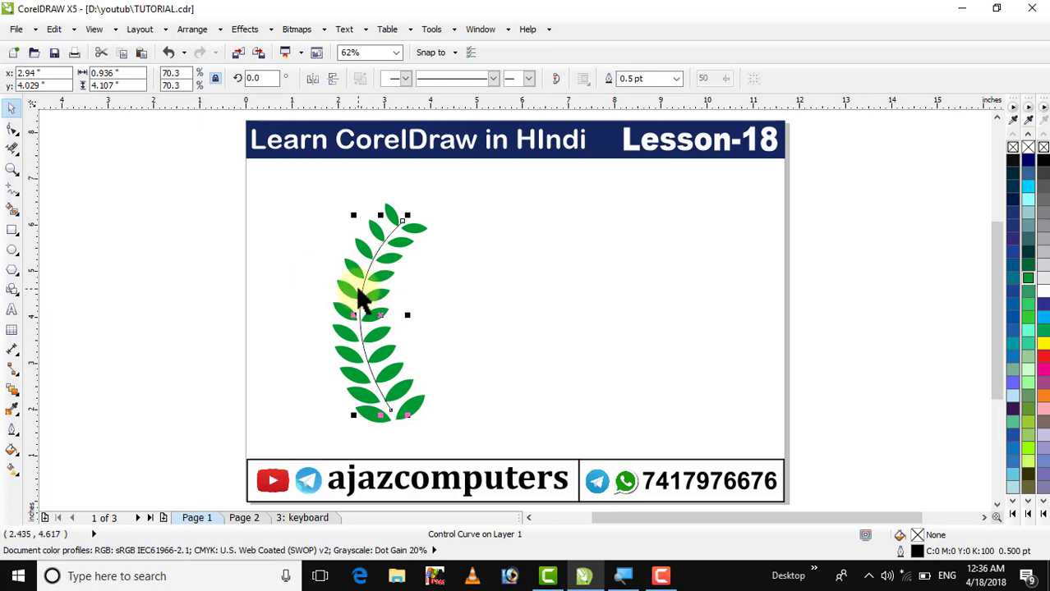
{"action": "left_click", "coordinate": [312, 291]}
Break apart the branch's leaf blend so its leaves separate from the path
{"action": "left_click", "coordinate": [355, 230]}
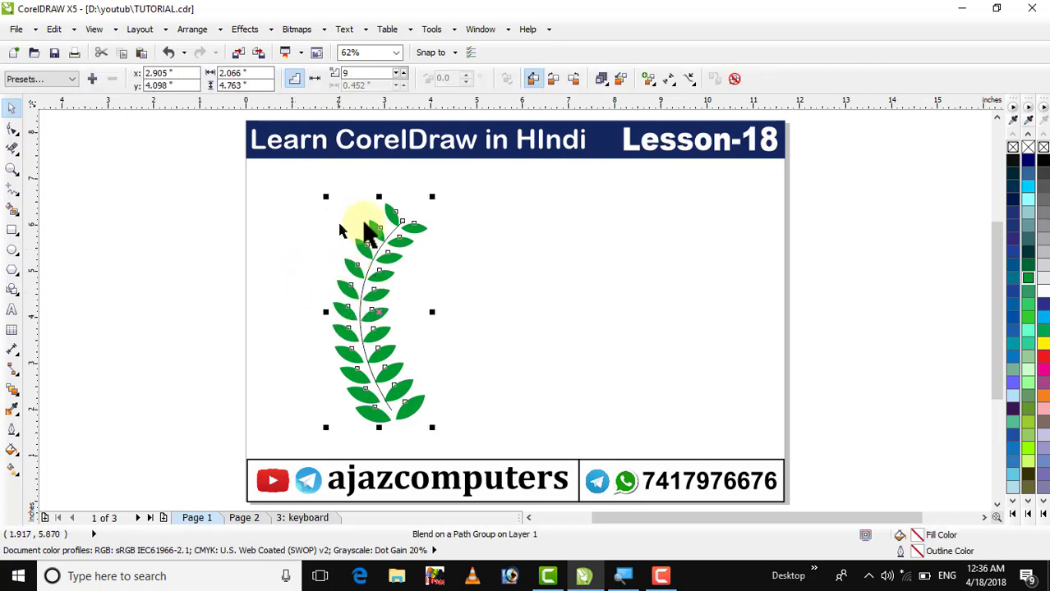
{"action": "left_click", "coordinate": [193, 31]}
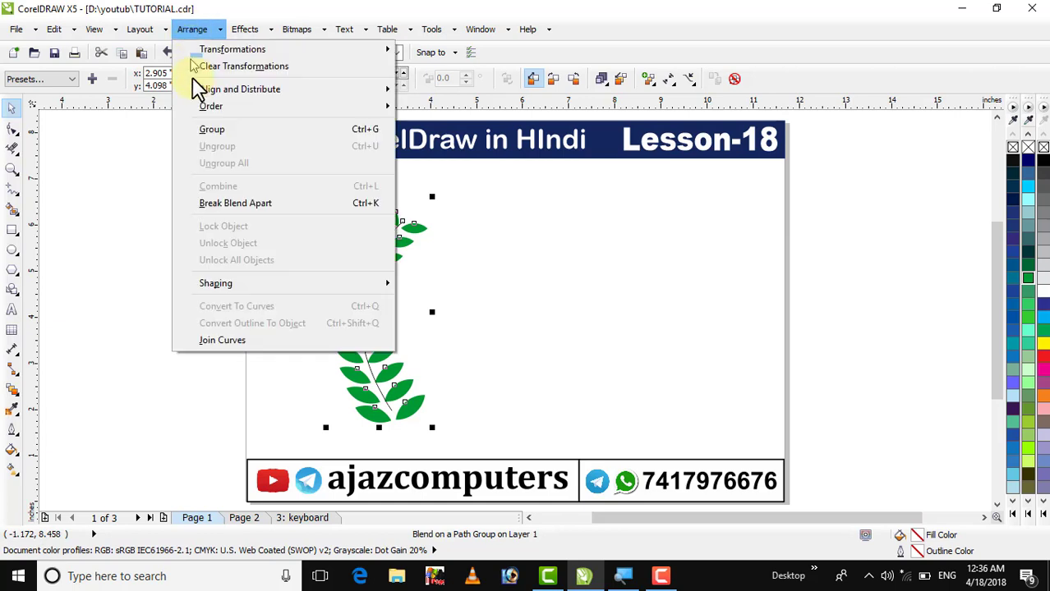
{"action": "left_click", "coordinate": [230, 206]}
Move the separated leaf-pair group from the branch tip to the empty area on the right of the branch
{"action": "left_click", "coordinate": [403, 224]}
{"action": "left_click_drag", "start_coordinate": [394, 220], "coordinate": [480, 207]}
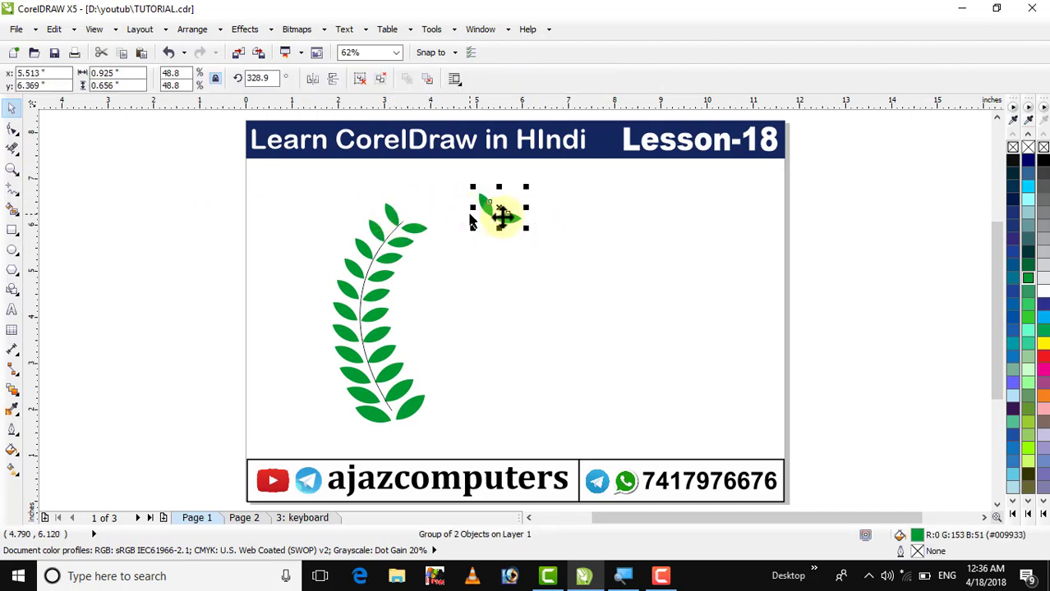
{"action": "left_click", "coordinate": [530, 242]}
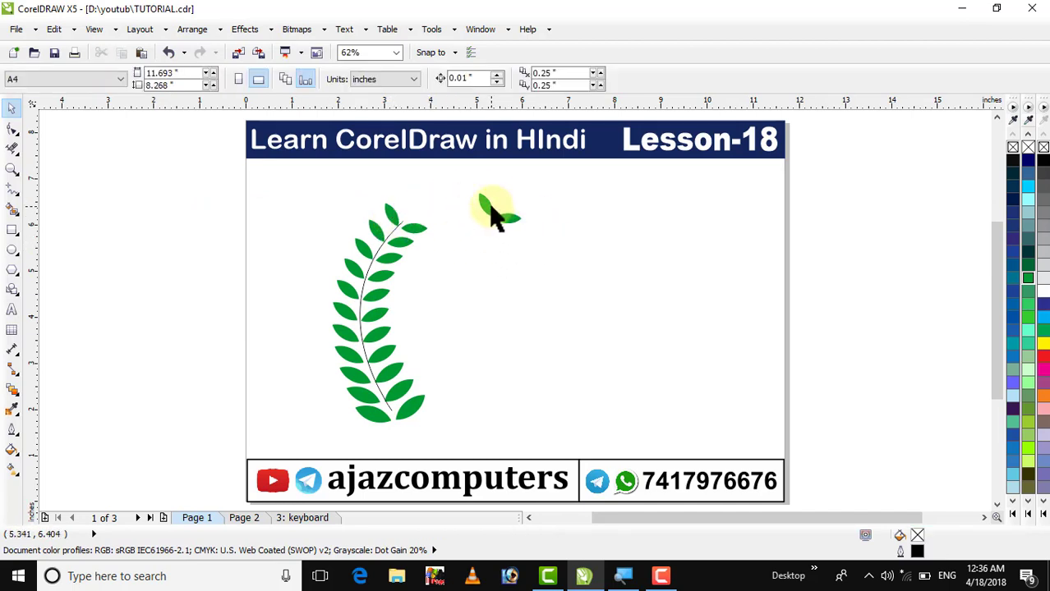
{"action": "left_click", "coordinate": [474, 207]}
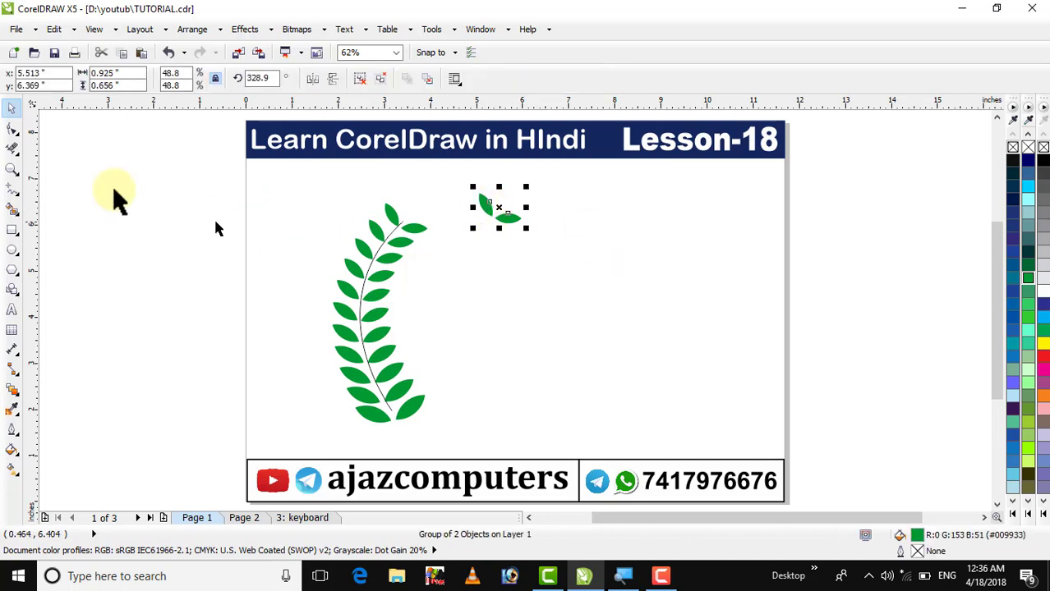
Extend the stem curve's upper end up and to the right beyond the top leaves with the Shape tool
{"action": "left_click", "coordinate": [11, 170]}
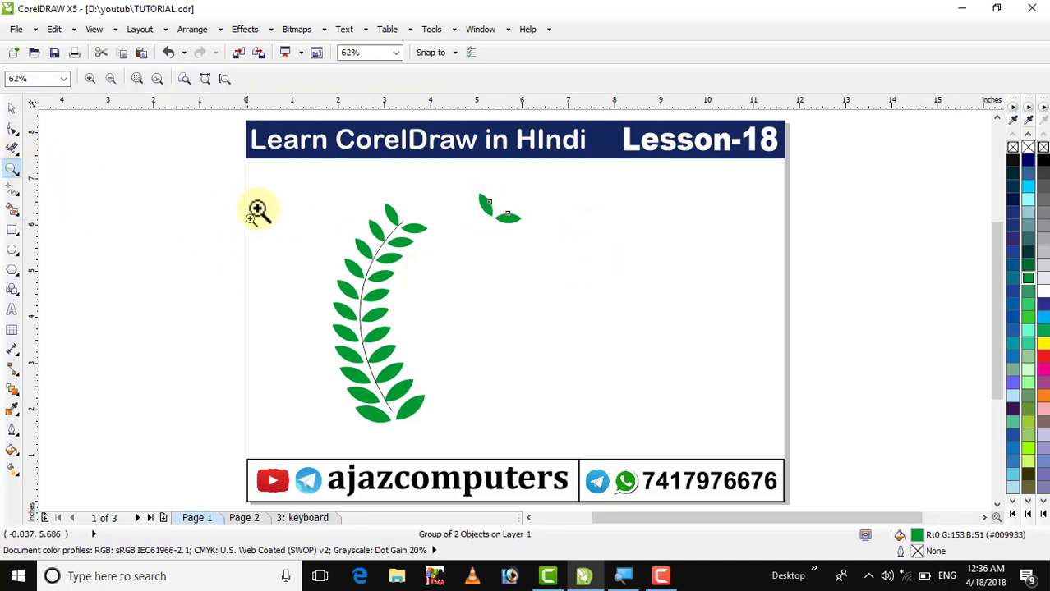
{"action": "left_click_drag", "start_coordinate": [301, 188], "coordinate": [466, 438]}
{"action": "left_click_drag", "start_coordinate": [401, 124], "coordinate": [703, 496]}
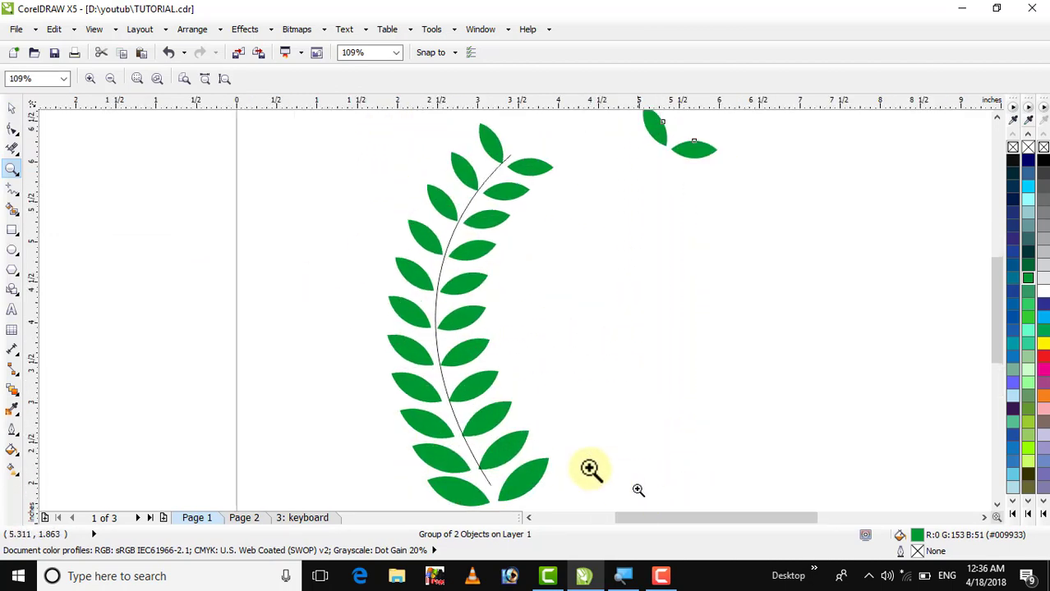
{"action": "left_click", "coordinate": [12, 109]}
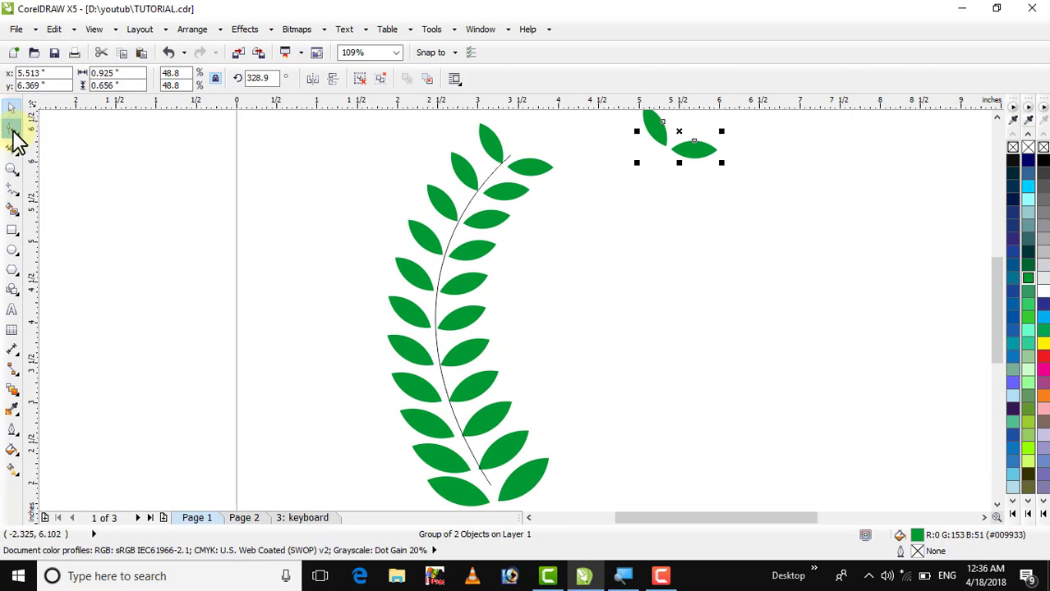
{"action": "left_click", "coordinate": [13, 129]}
{"action": "left_click", "coordinate": [508, 164]}
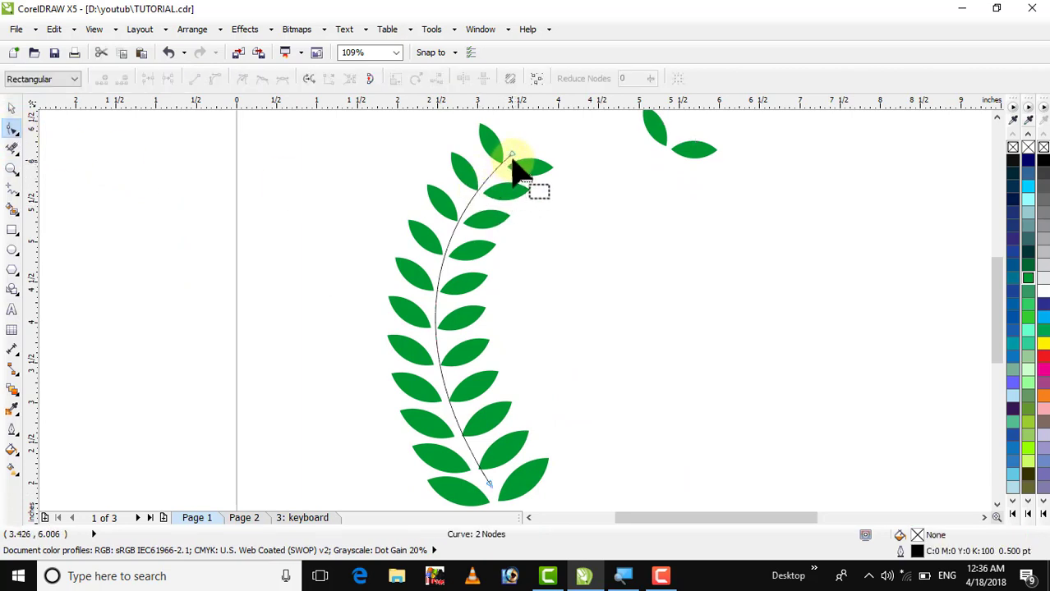
{"action": "left_click_drag", "start_coordinate": [512, 160], "coordinate": [526, 145]}
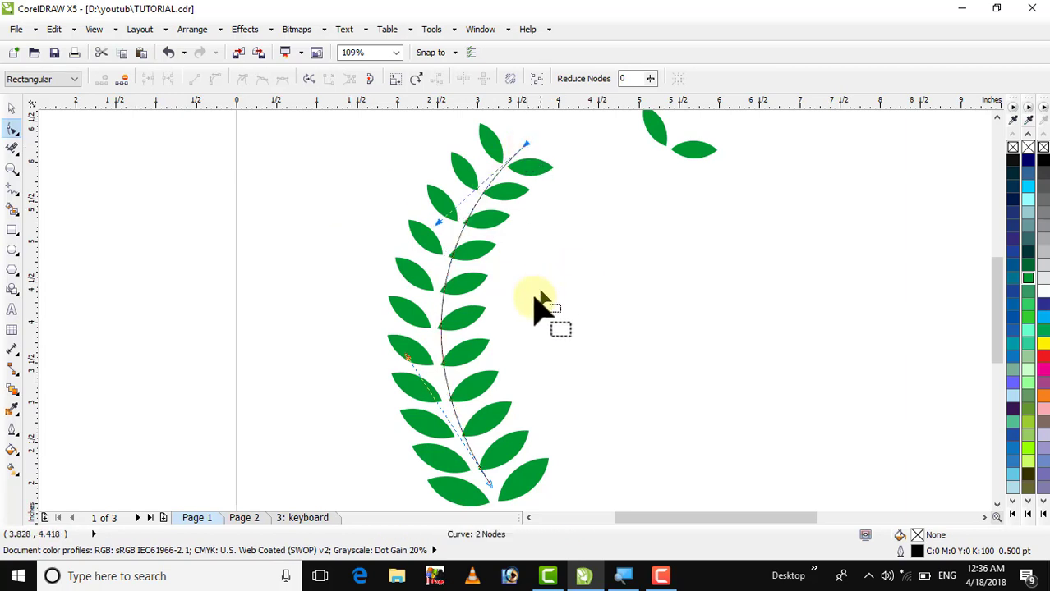
Extend the stem's lower end below the bottom leaves and bend its middle back left between the two leaf rows
{"action": "left_click", "coordinate": [995, 504]}
{"action": "left_click_drag", "start_coordinate": [492, 414], "coordinate": [513, 448]}
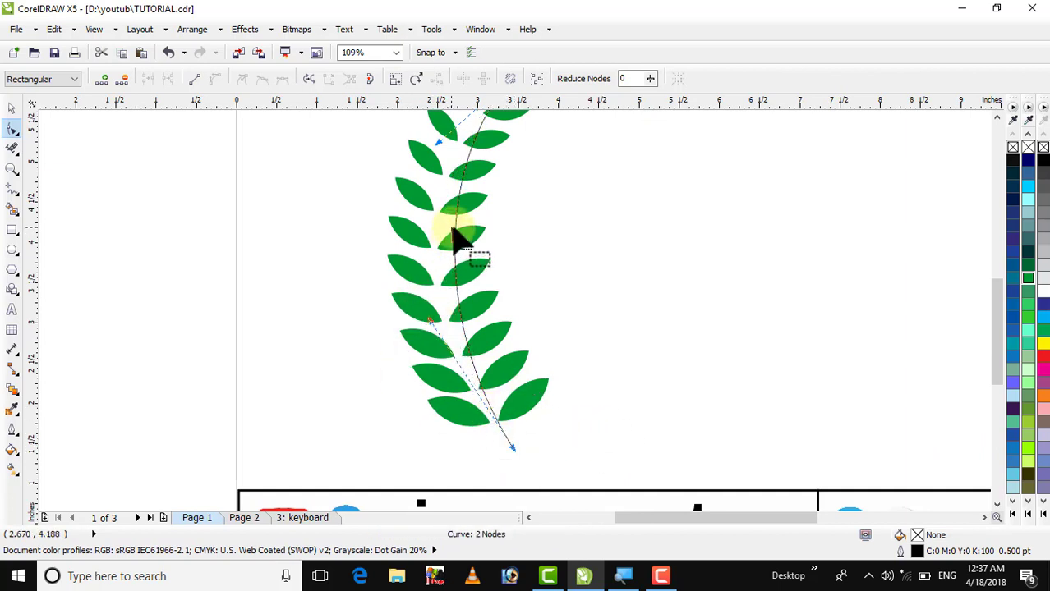
{"action": "left_click_drag", "start_coordinate": [455, 227], "coordinate": [439, 228]}
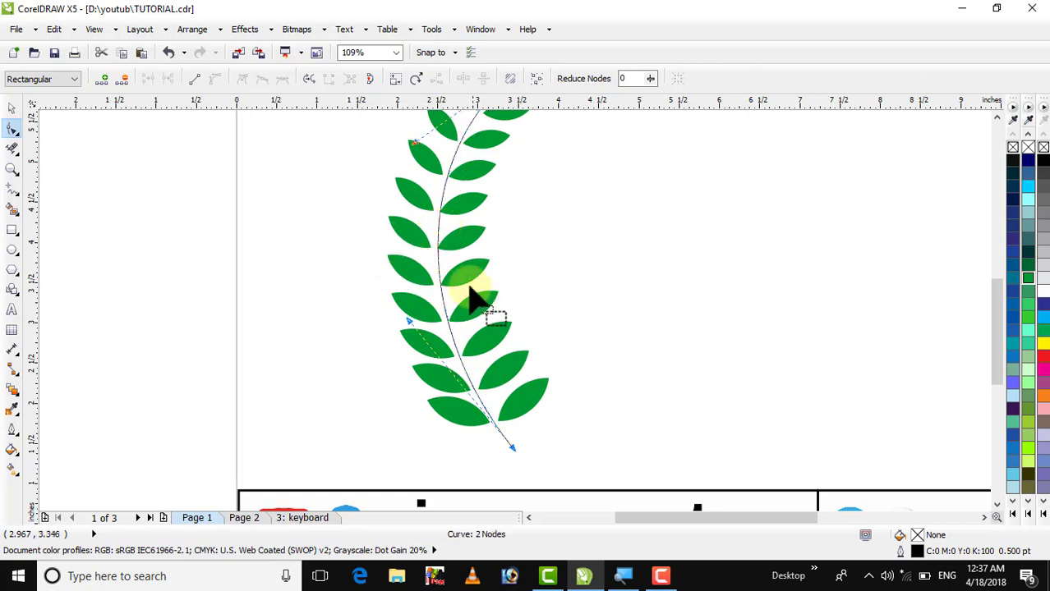
Move the stem's bottom node slightly farther down and right, and adjust its control handle to recentre the curve between the leaves
{"action": "left_click_drag", "start_coordinate": [512, 449], "coordinate": [526, 455]}
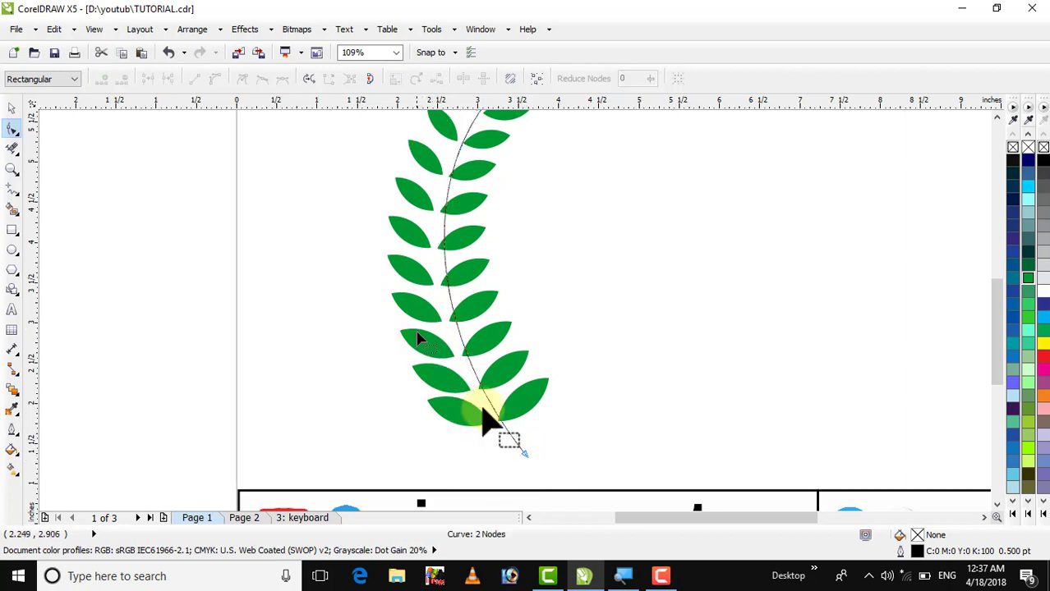
{"action": "left_click", "coordinate": [526, 456]}
{"action": "left_click_drag", "start_coordinate": [420, 326], "coordinate": [405, 333]}
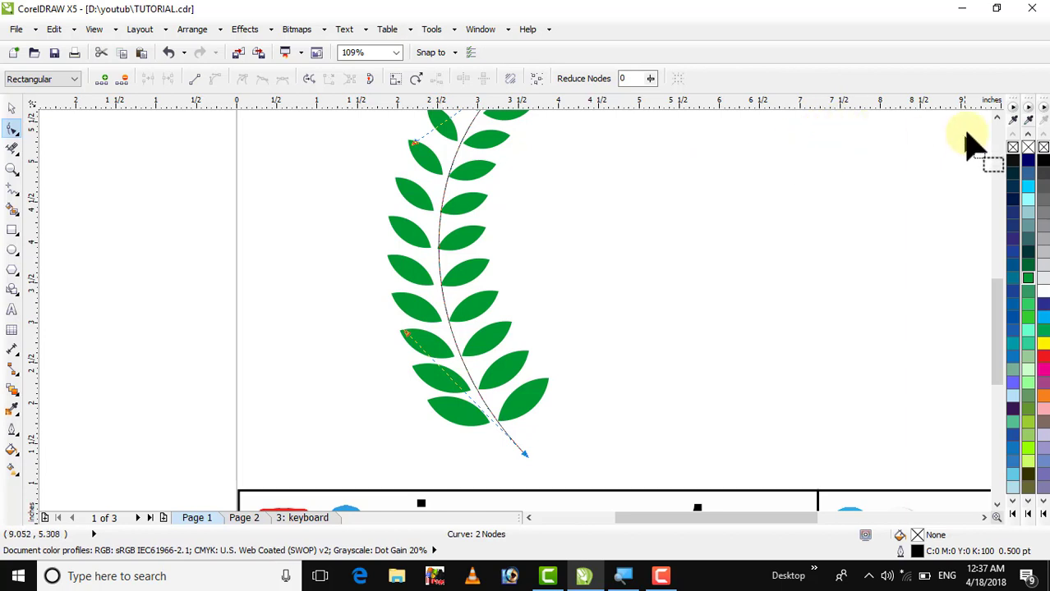
Refine the stem's upper curvature by adjusting the top control handle, the end node and the middle of the curve
{"action": "left_click", "coordinate": [995, 117]}
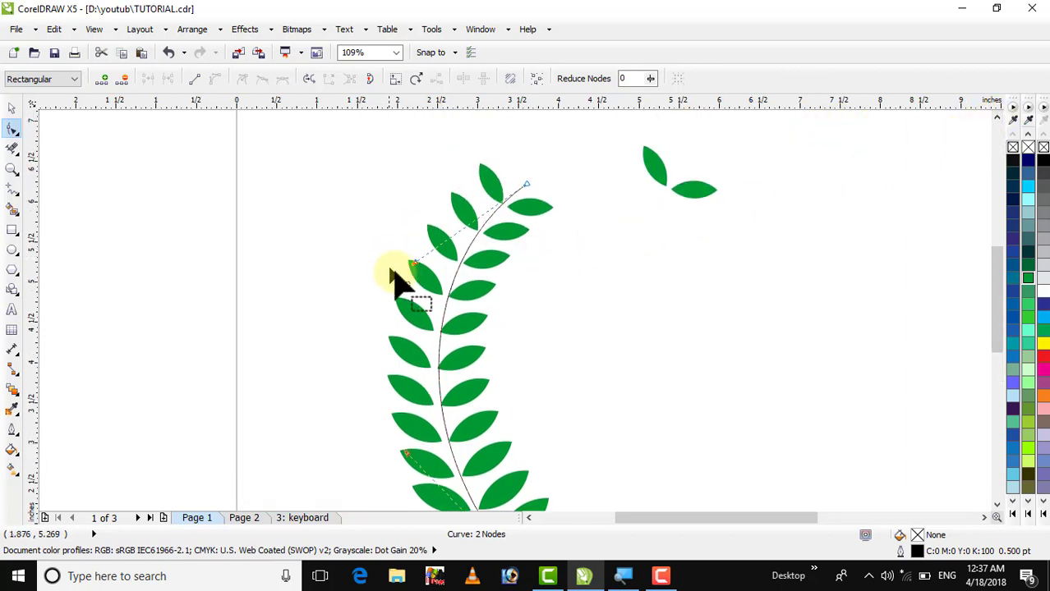
{"action": "left_click_drag", "start_coordinate": [411, 262], "coordinate": [412, 250]}
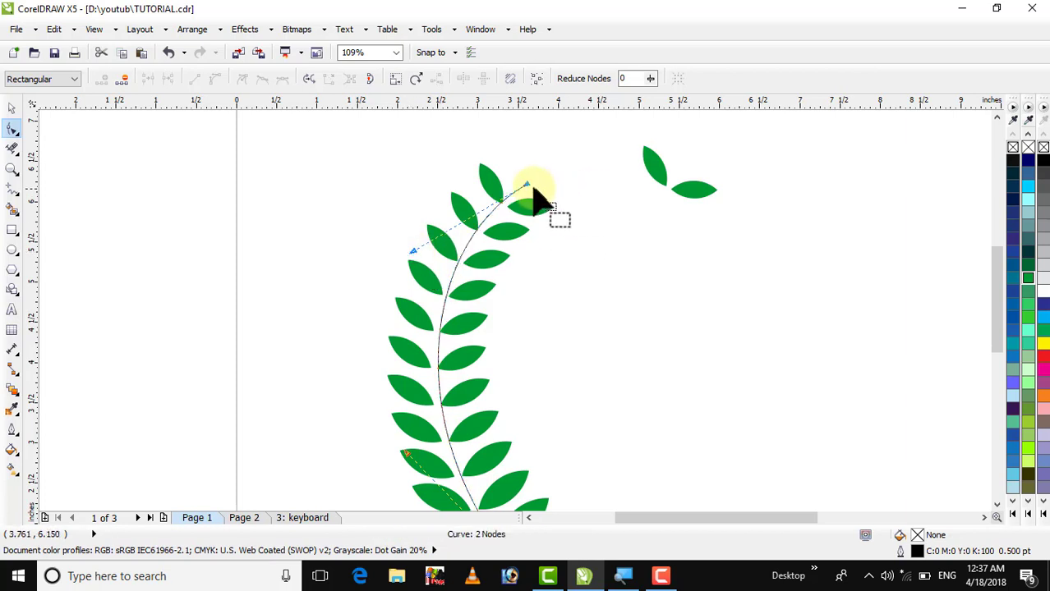
{"action": "left_click_drag", "start_coordinate": [526, 186], "coordinate": [534, 185]}
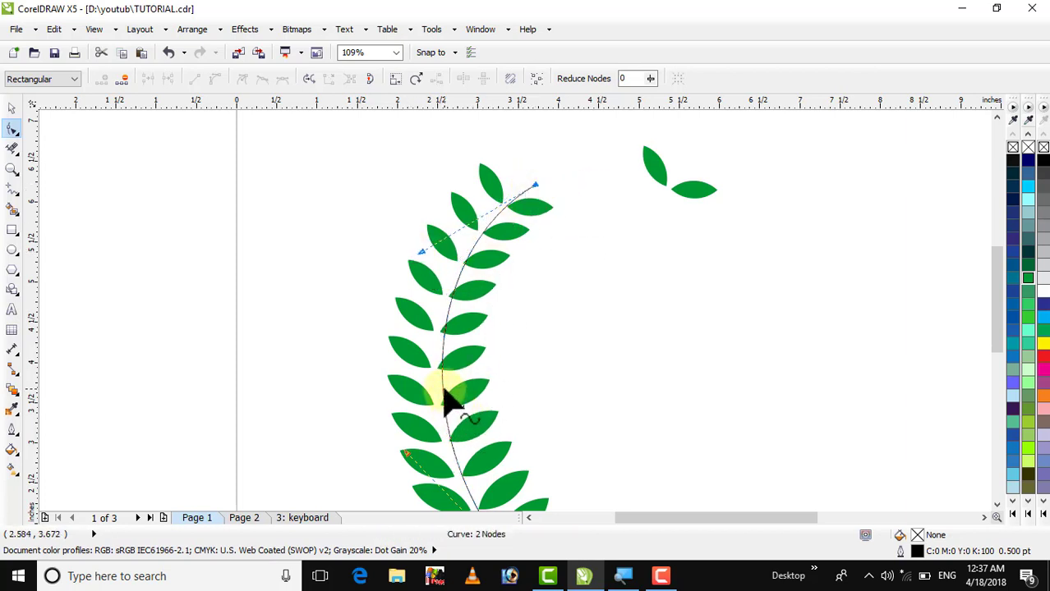
{"action": "left_click_drag", "start_coordinate": [441, 392], "coordinate": [421, 399]}
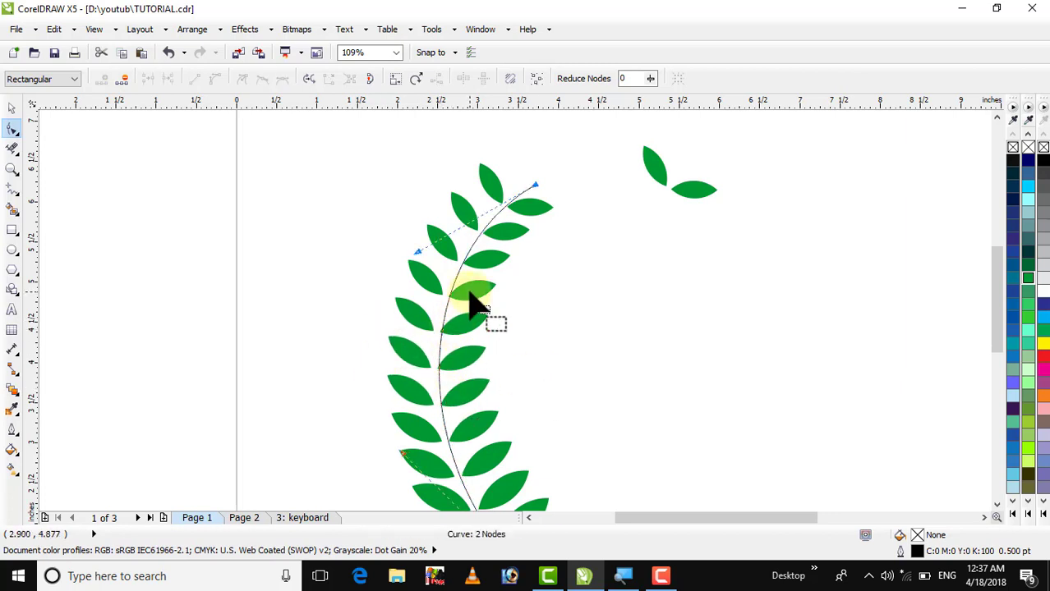
{"action": "key", "text": "shift+F4"}
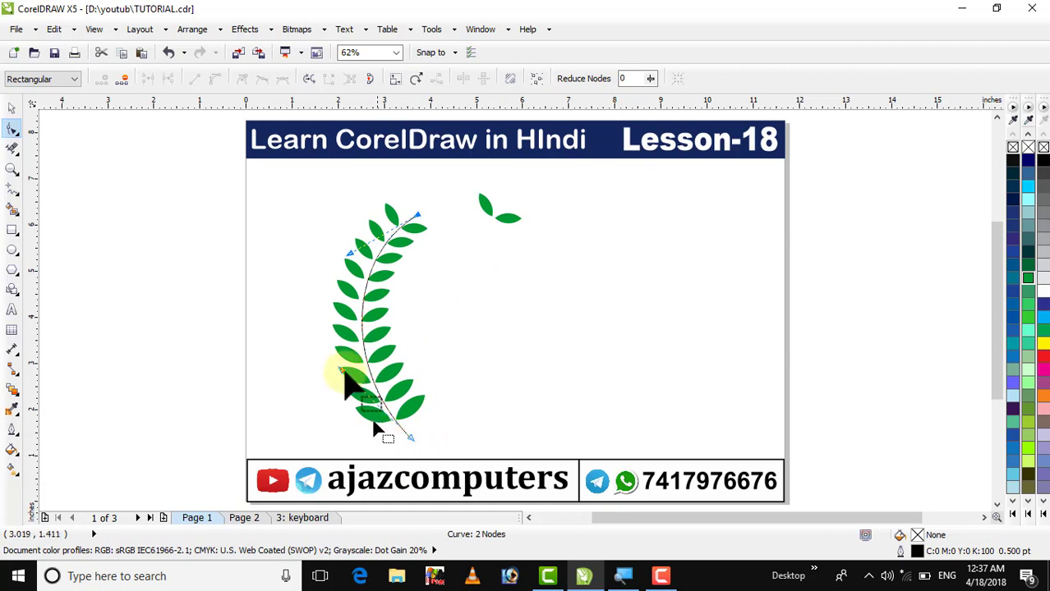
Duplicate the stem curve about 0.12 inches to the left of the original
{"action": "left_click", "coordinate": [15, 108]}
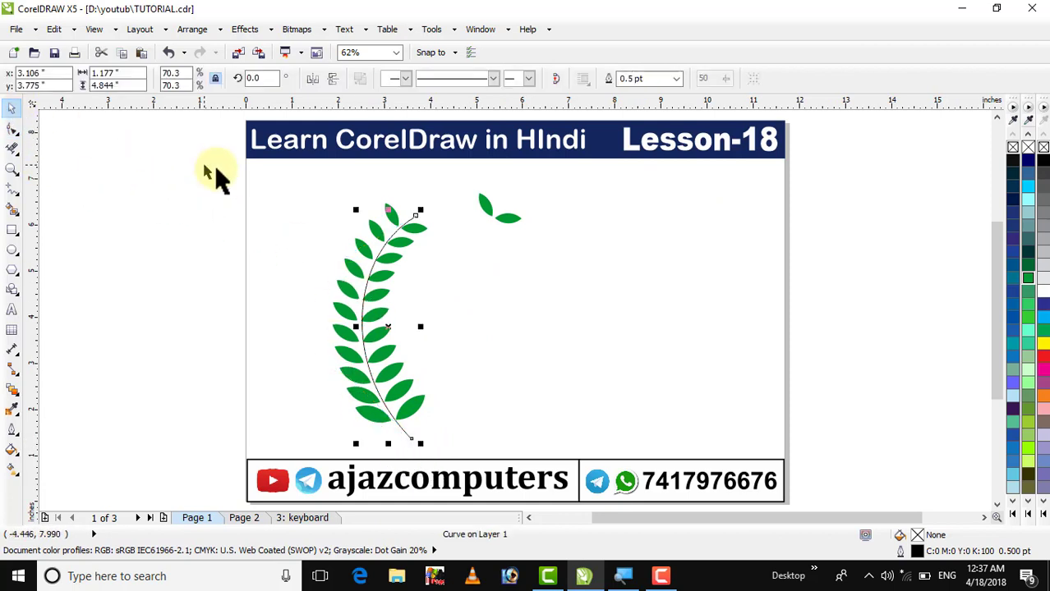
{"action": "key", "text": "Escape"}
{"action": "left_click", "coordinate": [366, 326]}
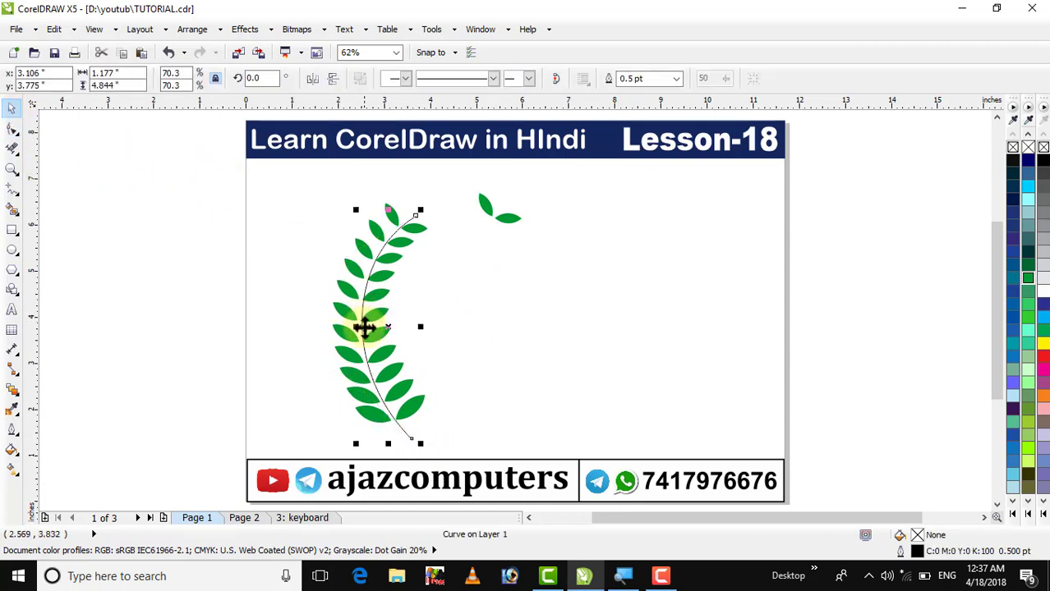
{"action": "left_click_drag", "start_coordinate": [383, 328], "coordinate": [380, 328]}
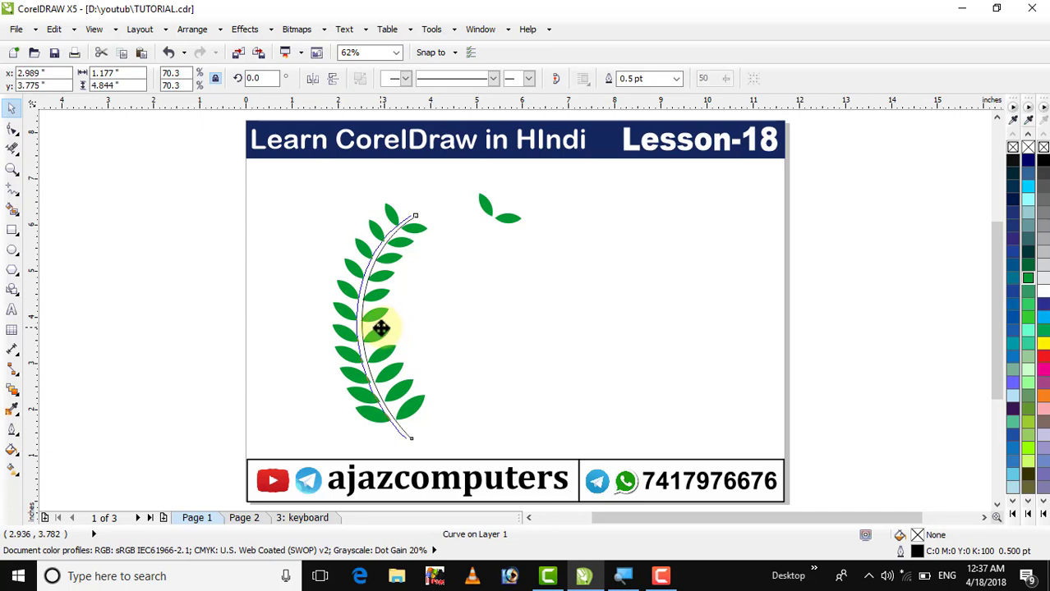
{"action": "left_click_drag", "start_coordinate": [380, 330], "coordinate": [381, 330]}
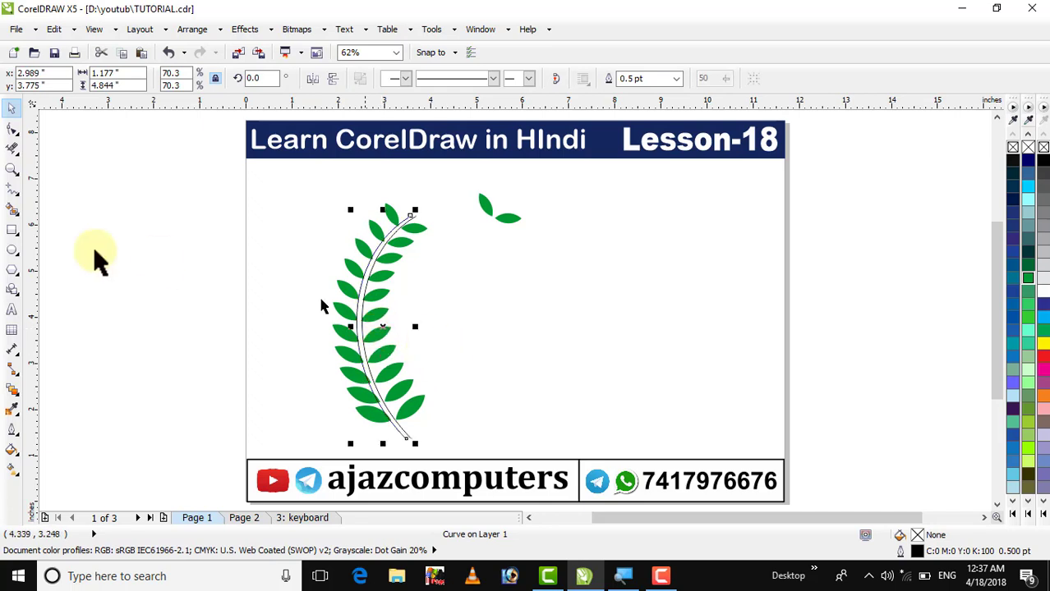
Move the duplicate stem's bottom node closer to the original stem's lower end to narrow the gap
{"action": "left_click", "coordinate": [13, 168]}
{"action": "left_click_drag", "start_coordinate": [310, 180], "coordinate": [503, 454]}
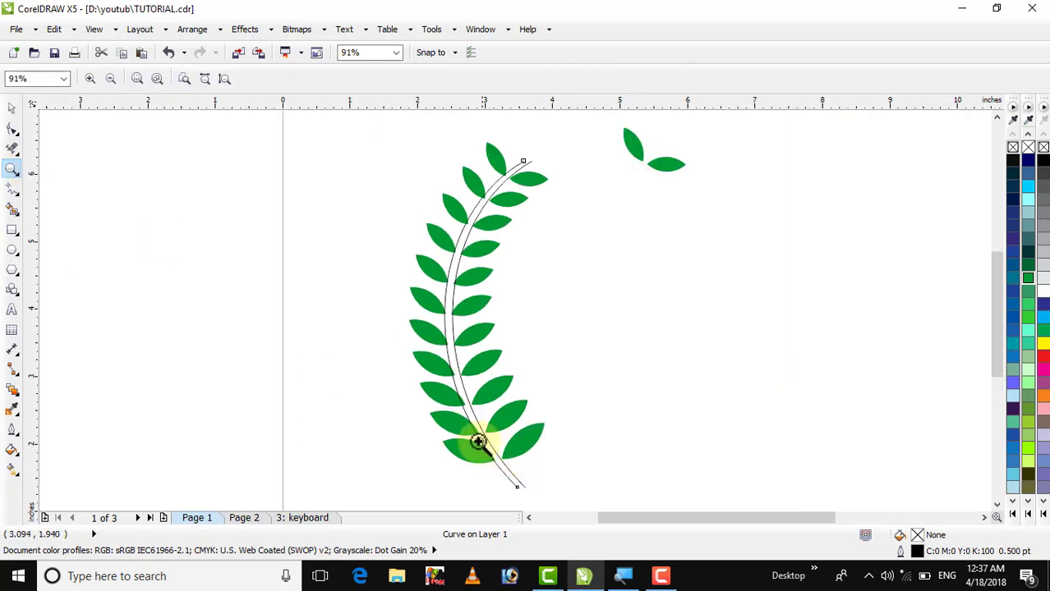
{"action": "left_click_drag", "start_coordinate": [352, 175], "coordinate": [583, 489]}
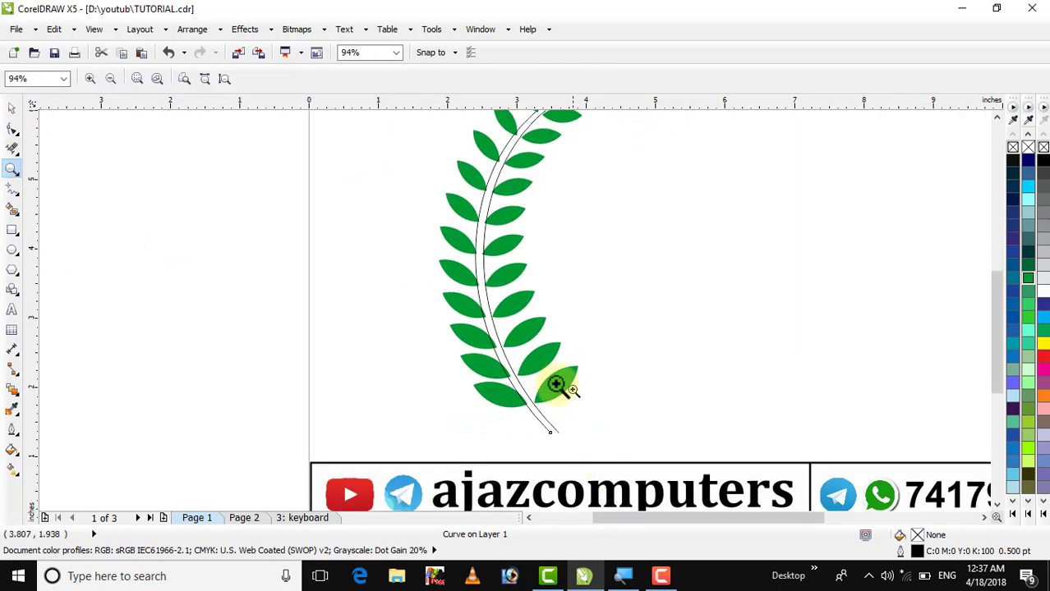
{"action": "left_click_drag", "start_coordinate": [419, 328], "coordinate": [606, 435]}
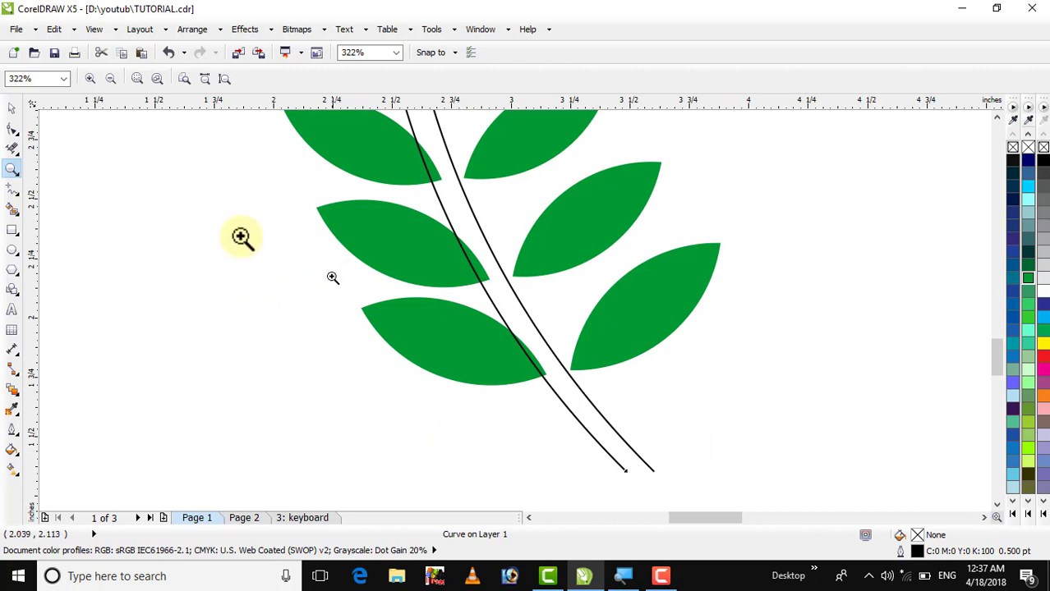
{"action": "left_click", "coordinate": [12, 109]}
{"action": "left_click", "coordinate": [12, 129]}
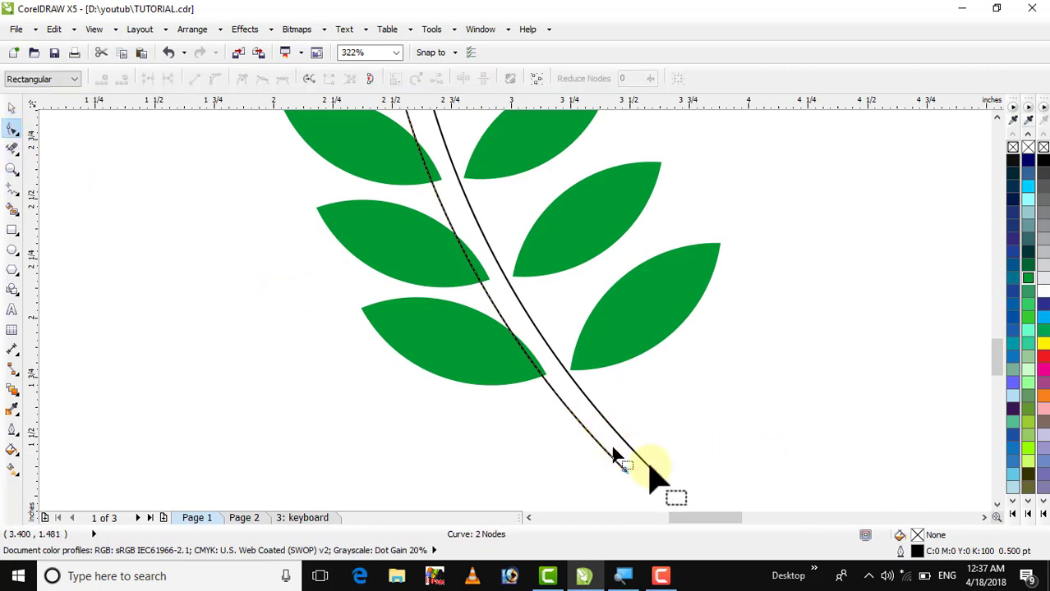
{"action": "mouse_move", "coordinate": [626, 476]}
{"action": "left_mouse_down"}
{"action": "mouse_move", "coordinate": [651, 500]}
{"action": "mouse_move", "coordinate": [634, 483]}
{"action": "left_mouse_up"}
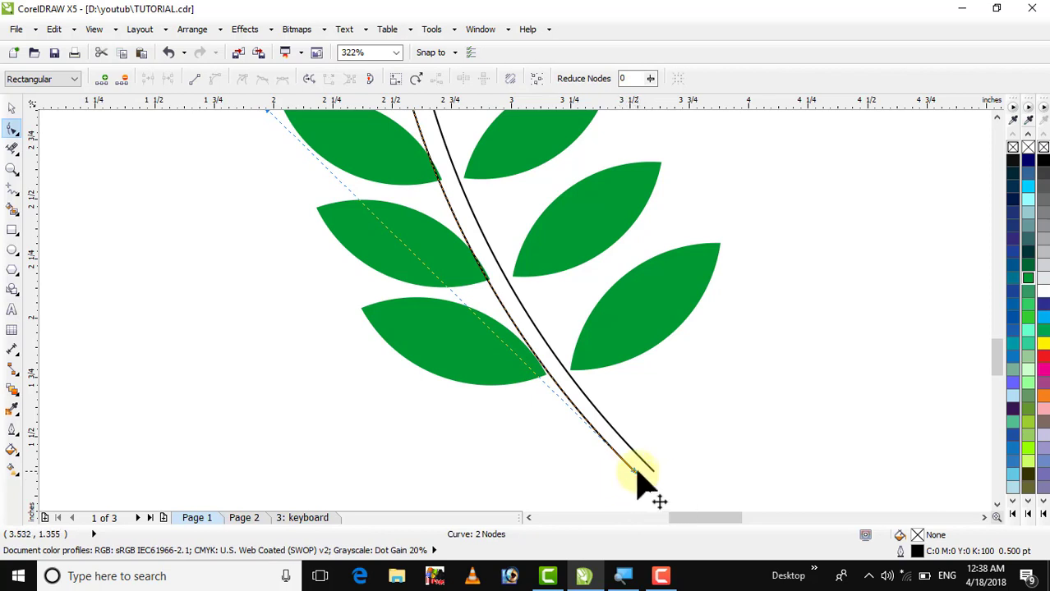
{"action": "key", "text": "F4"}
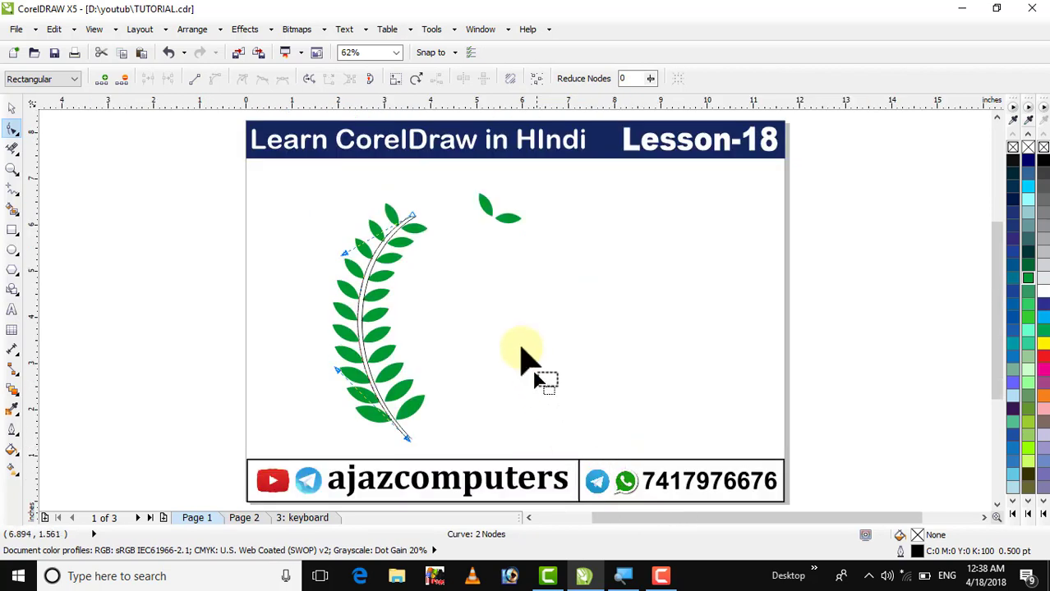
Move the duplicate stem's top node closer to the original stem's upper end
{"action": "left_click", "coordinate": [13, 170]}
{"action": "left_click_drag", "start_coordinate": [345, 194], "coordinate": [439, 240]}
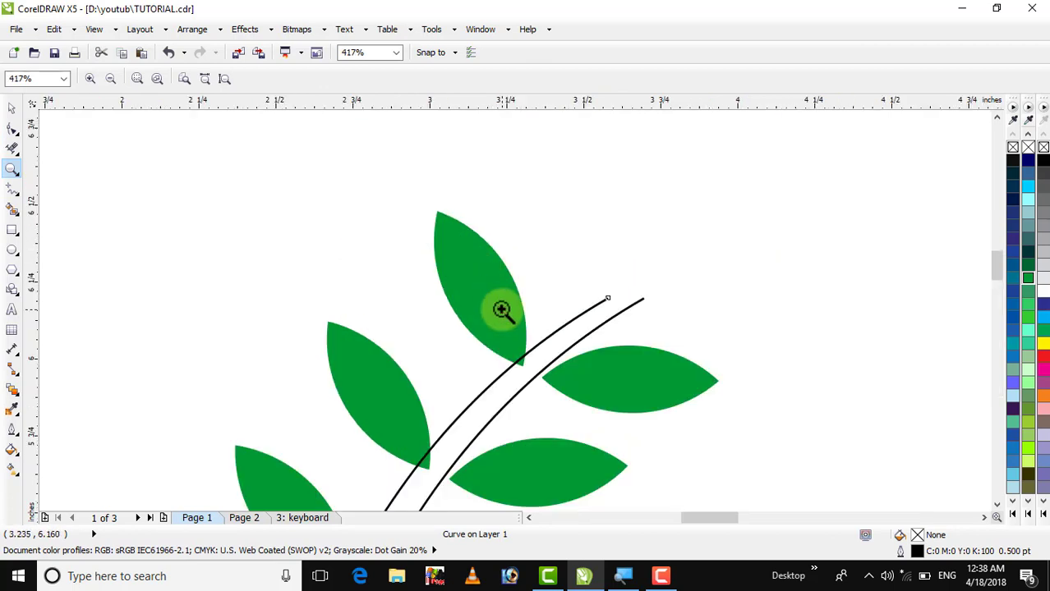
{"action": "left_click", "coordinate": [14, 110]}
{"action": "left_click", "coordinate": [11, 128]}
{"action": "left_click_drag", "start_coordinate": [609, 298], "coordinate": [662, 330]}
{"action": "left_click", "coordinate": [12, 168]}
{"action": "left_click", "coordinate": [13, 129]}
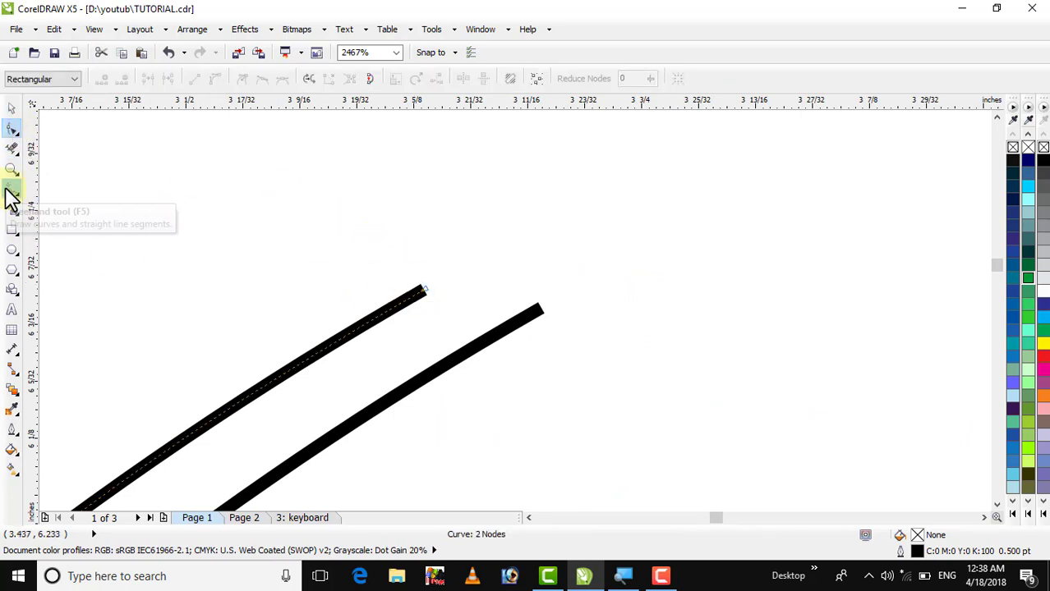
Join the upper ends of the two stem curves with a straight Freehand segment
{"action": "left_click", "coordinate": [10, 191]}
{"action": "left_click", "coordinate": [423, 288]}
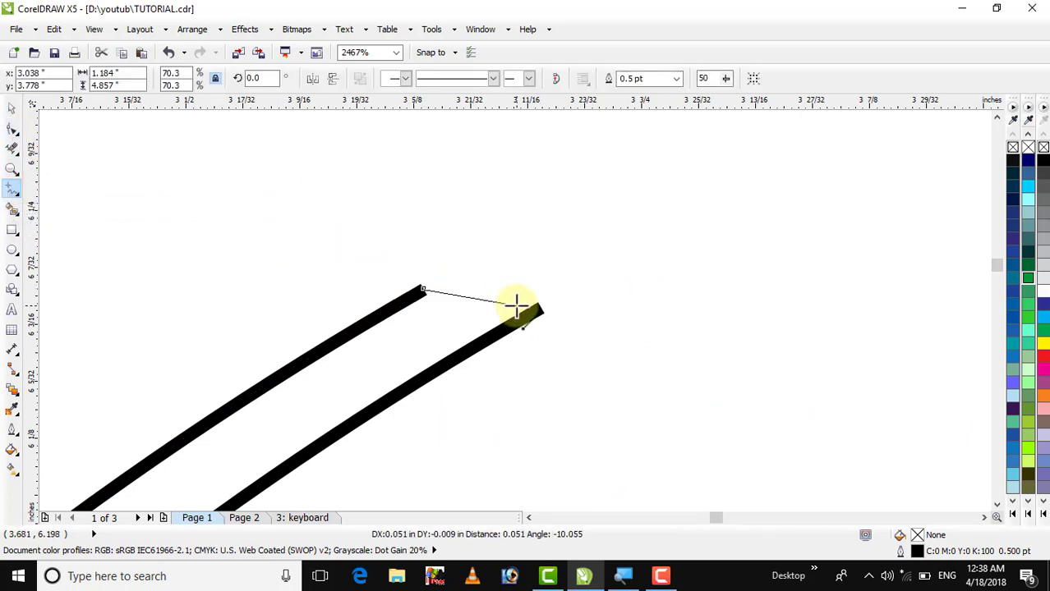
{"action": "left_click", "coordinate": [540, 311]}
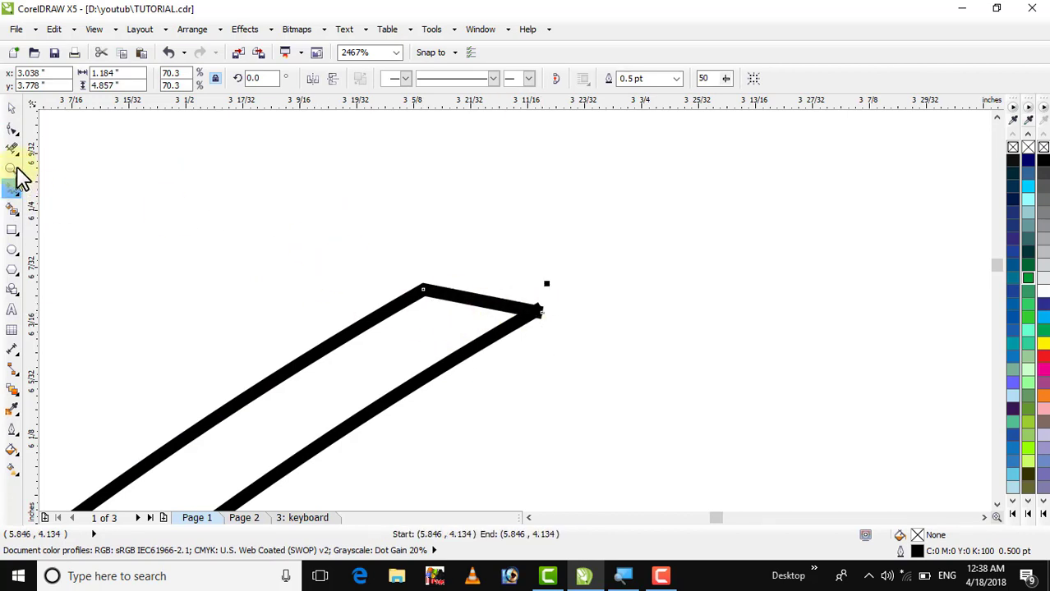
{"action": "left_click", "coordinate": [12, 130]}
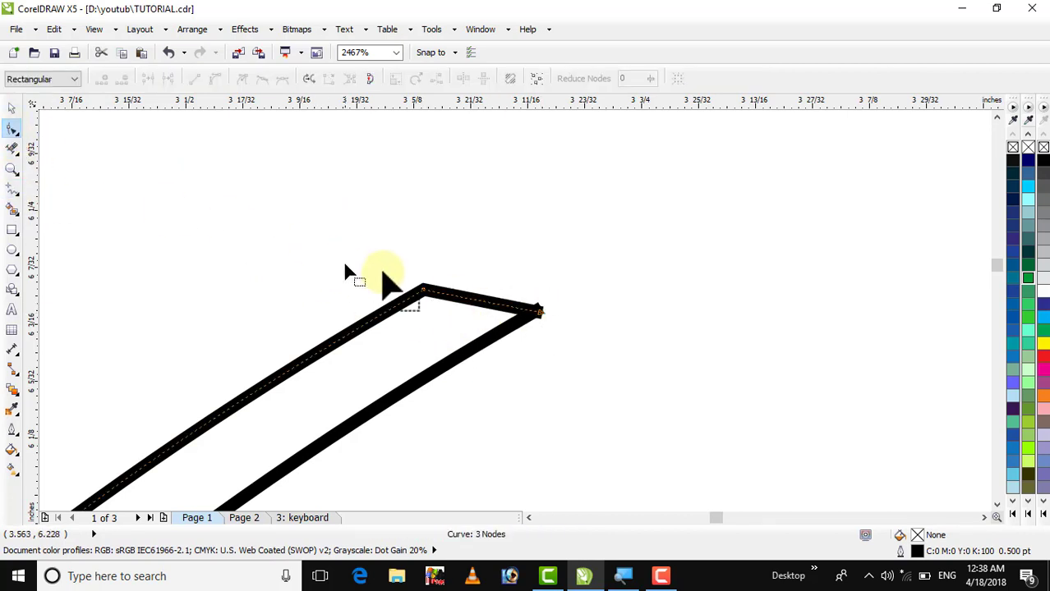
Convert the straight segment joining the stem's upper ends to a curve and bend it outward into a rounded tip
{"action": "right_click", "coordinate": [480, 298]}
{"action": "left_click", "coordinate": [519, 365]}
{"action": "mouse_move", "coordinate": [476, 302]}
{"action": "left_mouse_down"}
{"action": "mouse_move", "coordinate": [493, 271]}
{"action": "mouse_move", "coordinate": [511, 271]}
{"action": "mouse_move", "coordinate": [428, 305]}
{"action": "mouse_move", "coordinate": [543, 312]}
{"action": "mouse_move", "coordinate": [486, 316]}
{"action": "left_mouse_up"}
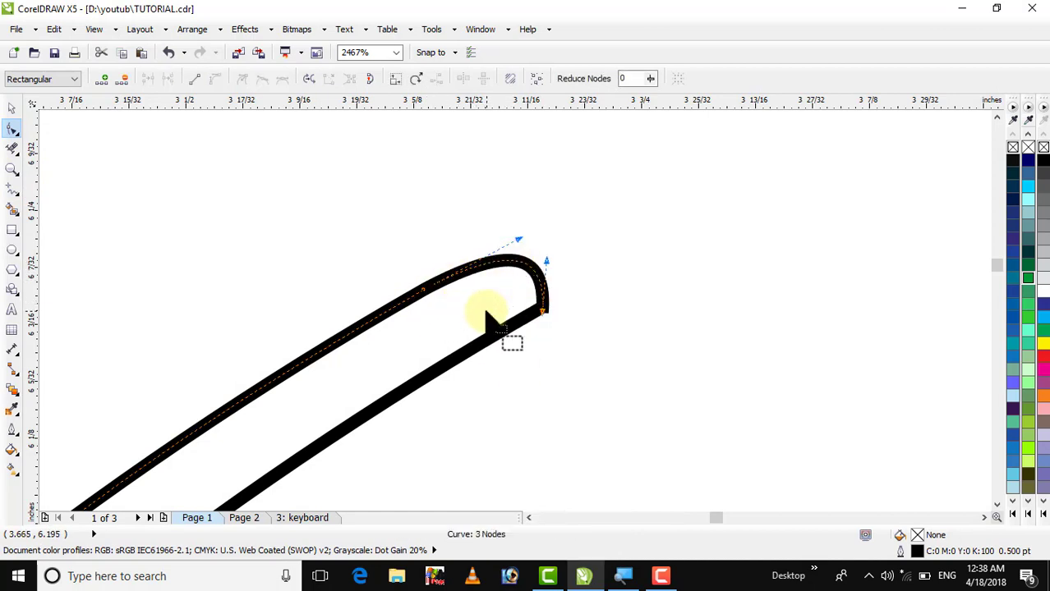
Join the lower ends of the two stem curves with a straight Freehand segment and deselect the outline
{"action": "key", "text": "shift+F4"}
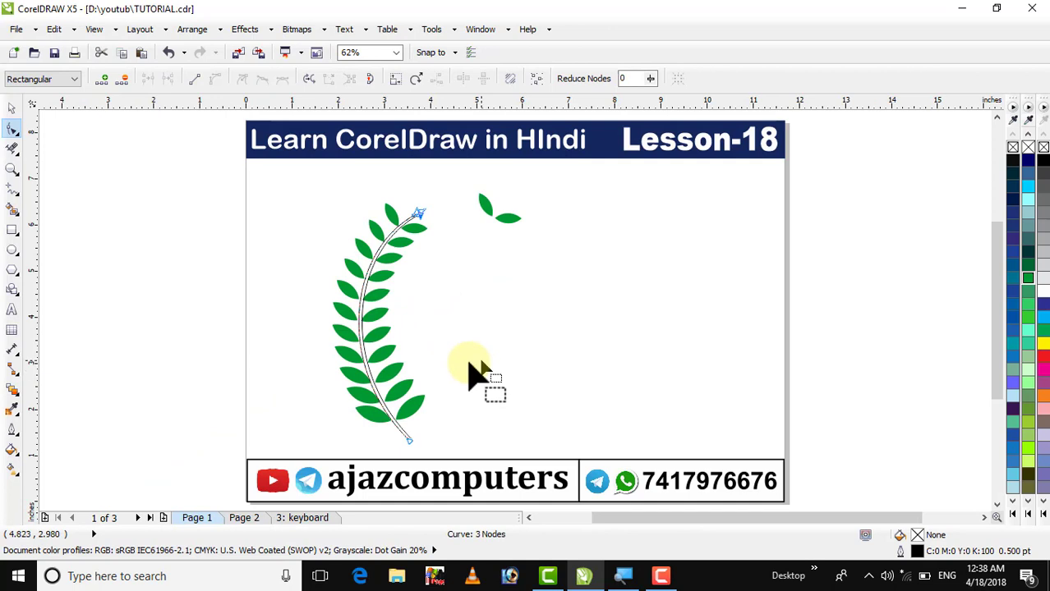
{"action": "left_click", "coordinate": [11, 169]}
{"action": "left_click_drag", "start_coordinate": [403, 421], "coordinate": [438, 463]}
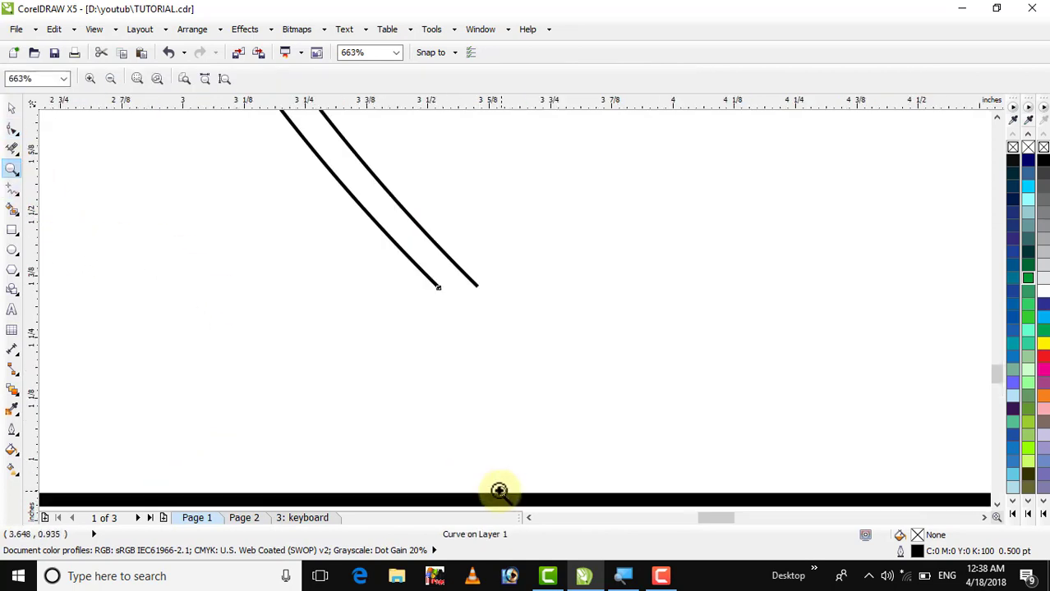
{"action": "left_click_drag", "start_coordinate": [381, 240], "coordinate": [493, 308]}
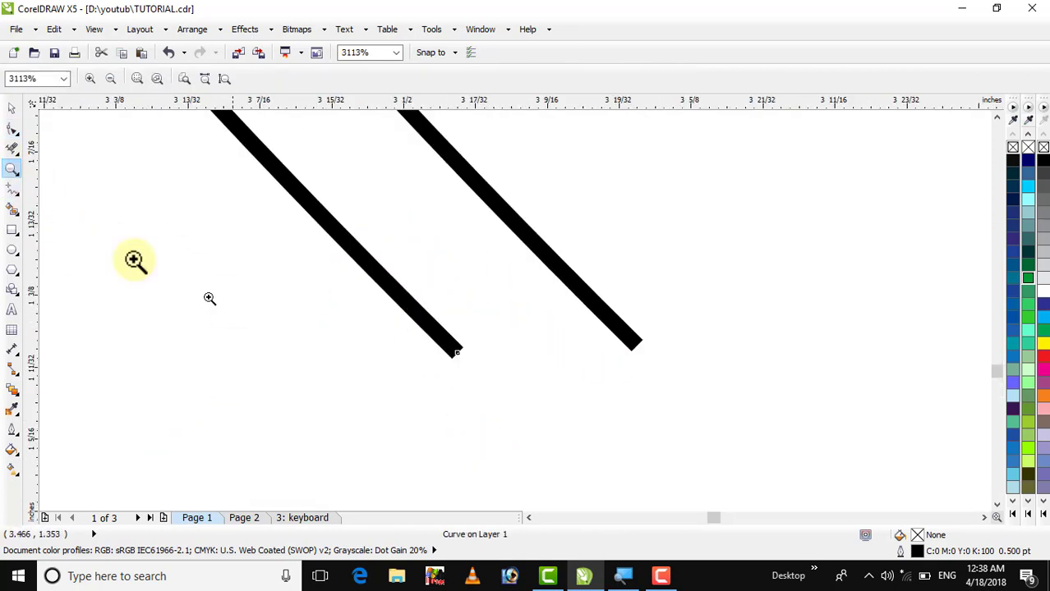
{"action": "left_click", "coordinate": [12, 130]}
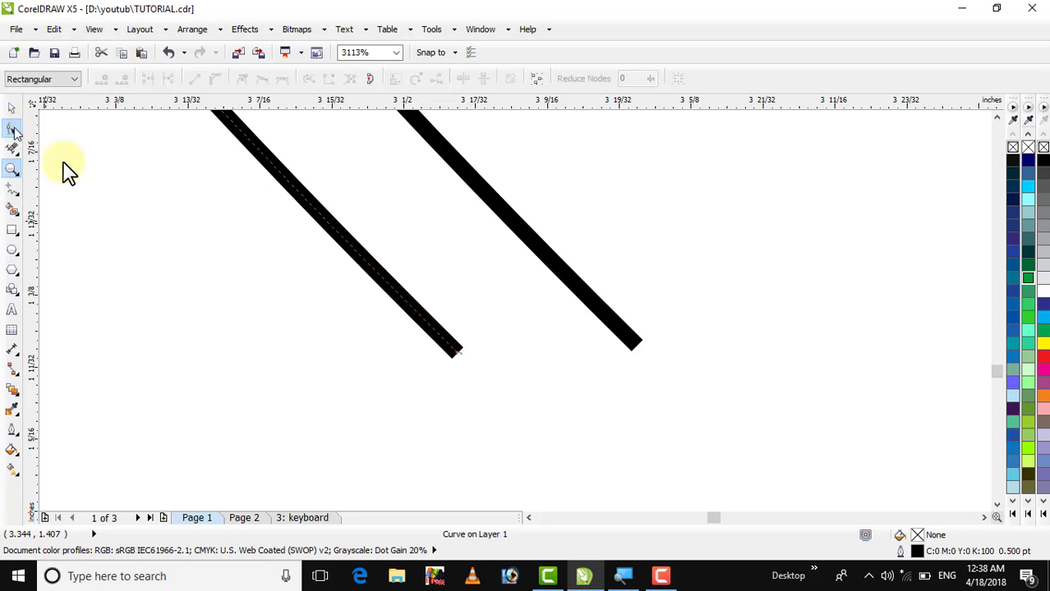
{"action": "left_click", "coordinate": [12, 189]}
{"action": "left_click", "coordinate": [456, 352]}
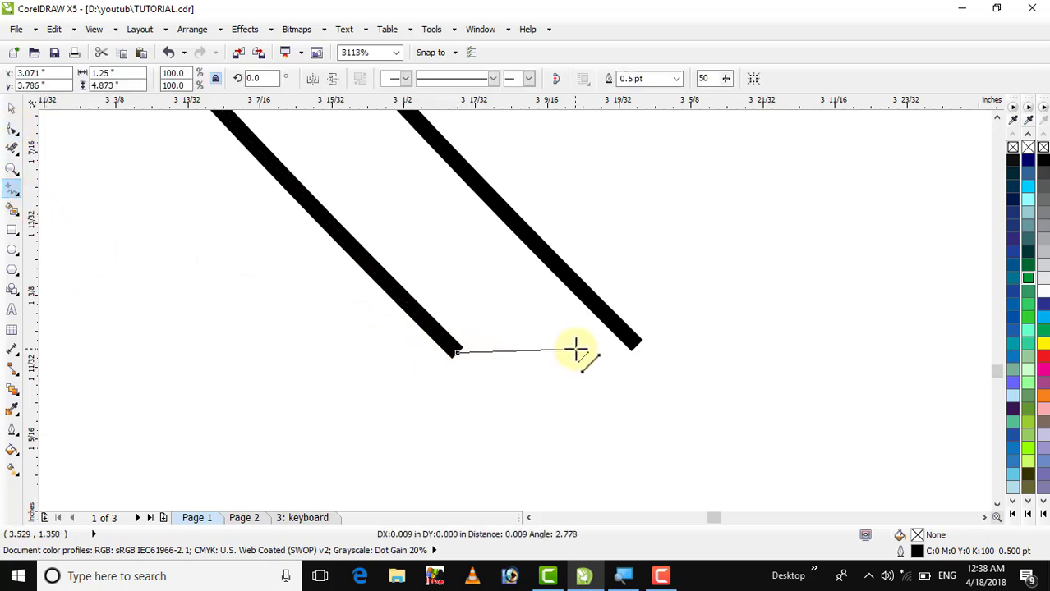
{"action": "left_click", "coordinate": [631, 346]}
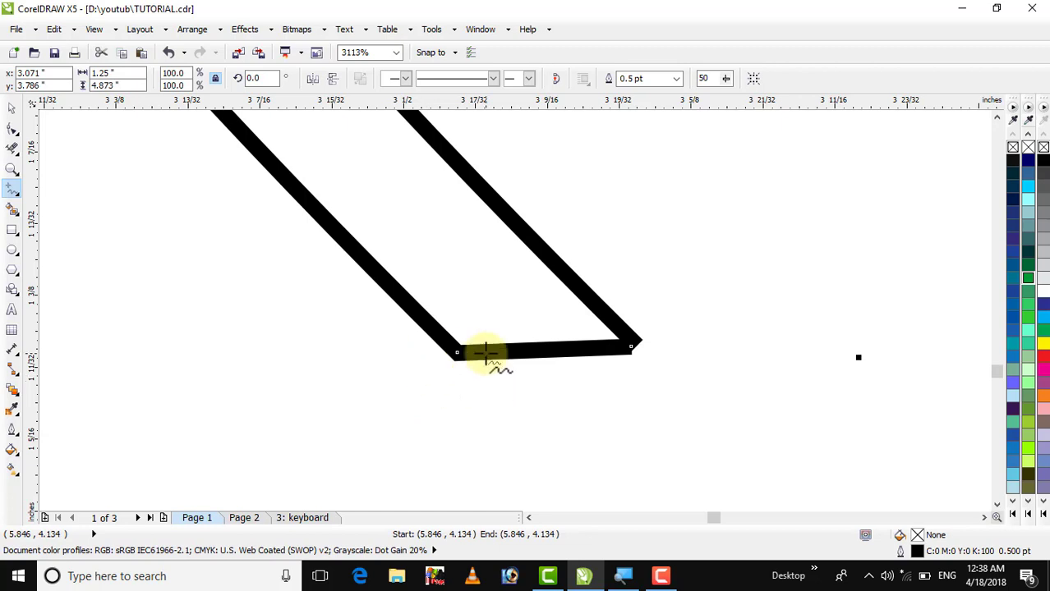
{"action": "left_click", "coordinate": [10, 109]}
{"action": "key", "text": "F4"}
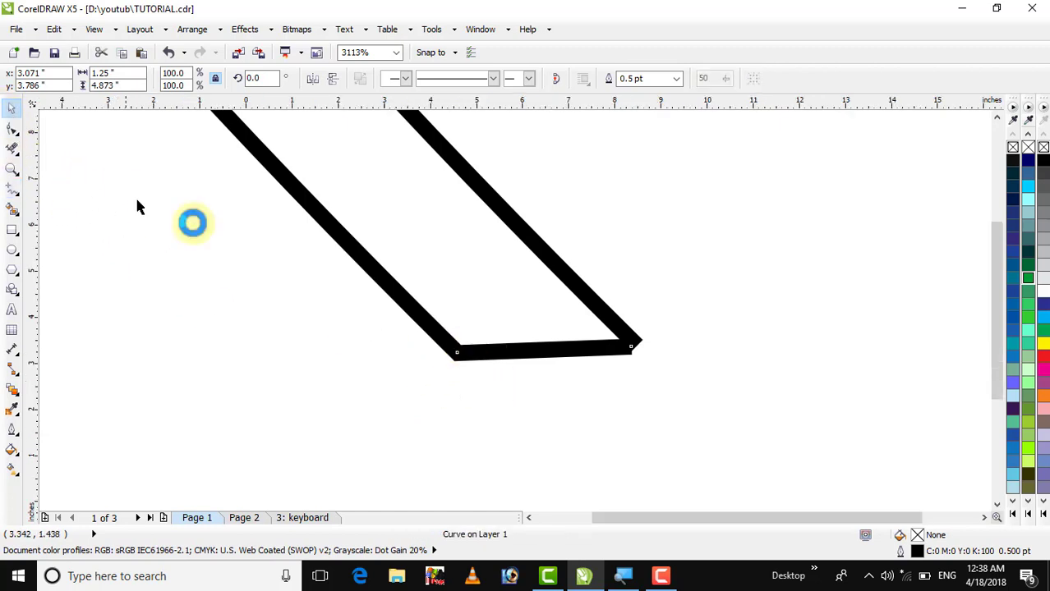
{"action": "left_click", "coordinate": [175, 259]}
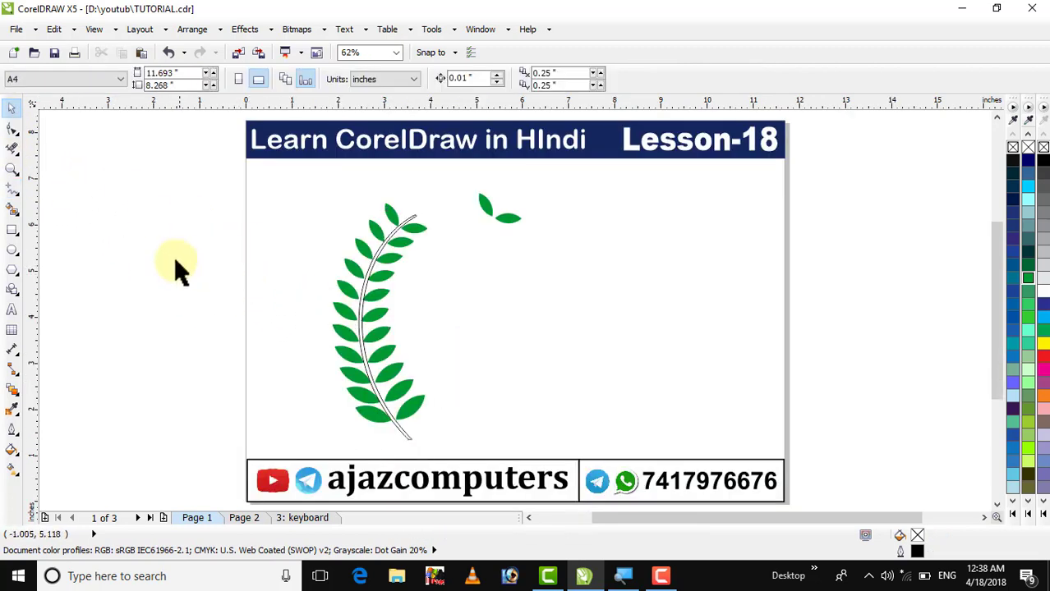
Try to fill the stem between its two outlines with Smart Fill, undoing each fill
{"action": "left_click", "coordinate": [10, 170]}
{"action": "left_click_drag", "start_coordinate": [312, 363], "coordinate": [472, 455]}
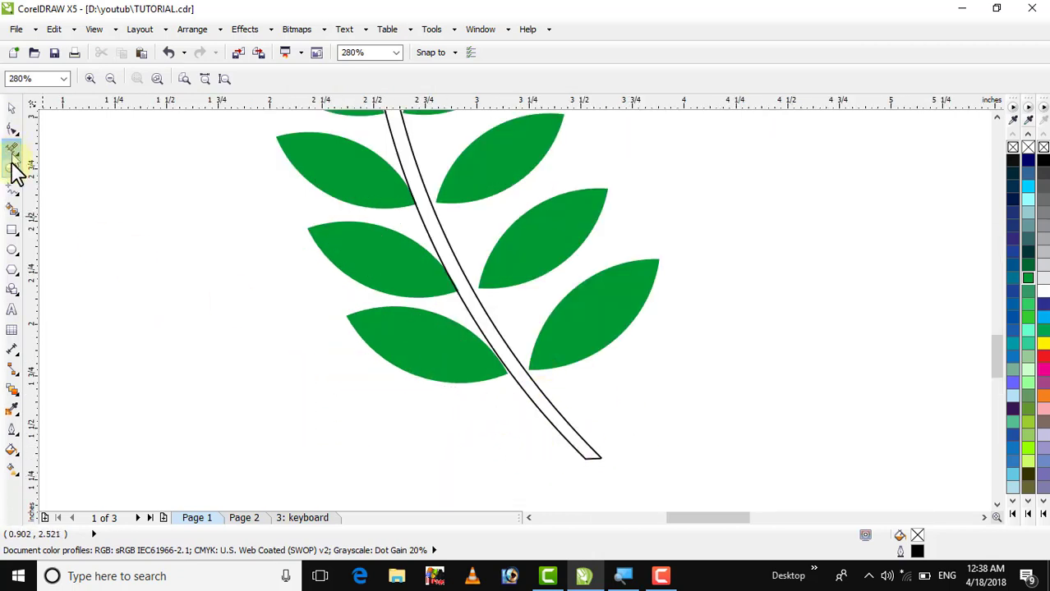
{"action": "left_click", "coordinate": [14, 208]}
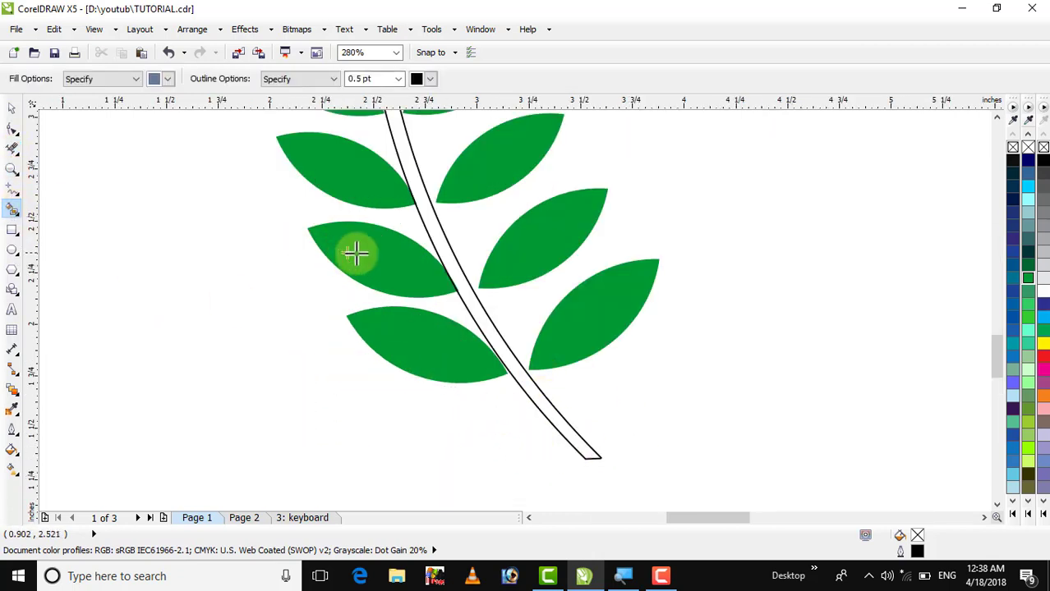
{"action": "left_click", "coordinate": [447, 258]}
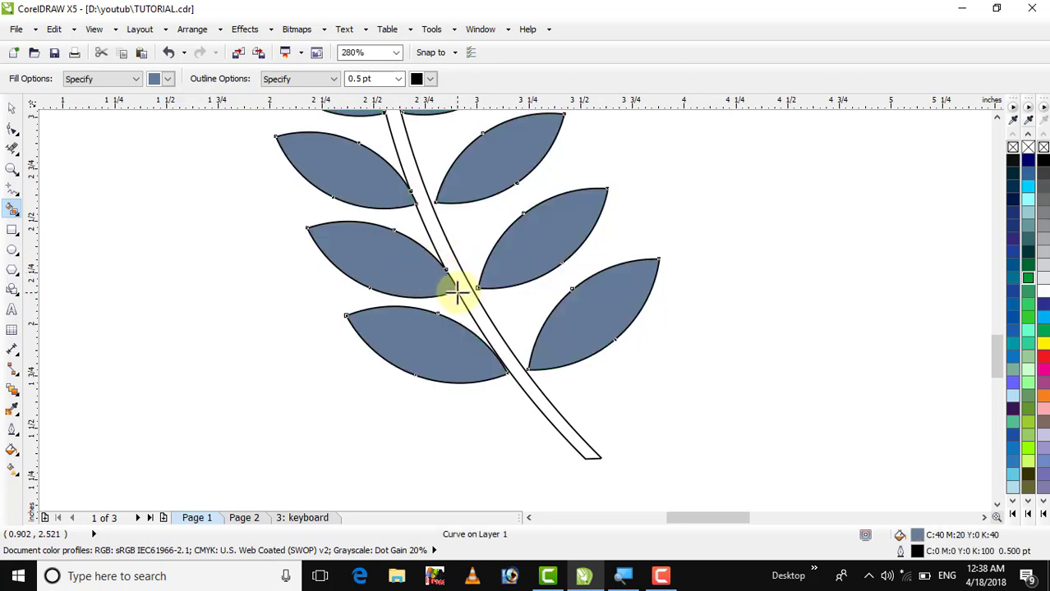
{"action": "key", "text": "ctrl+z"}
{"action": "left_click", "coordinate": [582, 452]}
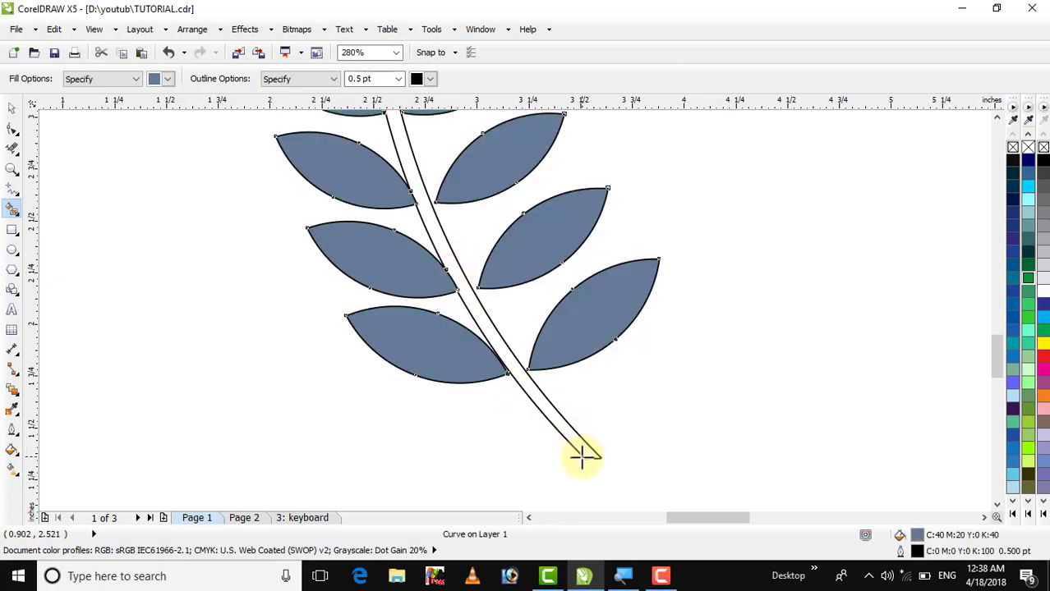
{"action": "key", "text": "ctrl+z"}
Move the end node of the stem's rounded tip onto the upper end of the other curve to close the gap
{"action": "key", "text": "shift+F4"}
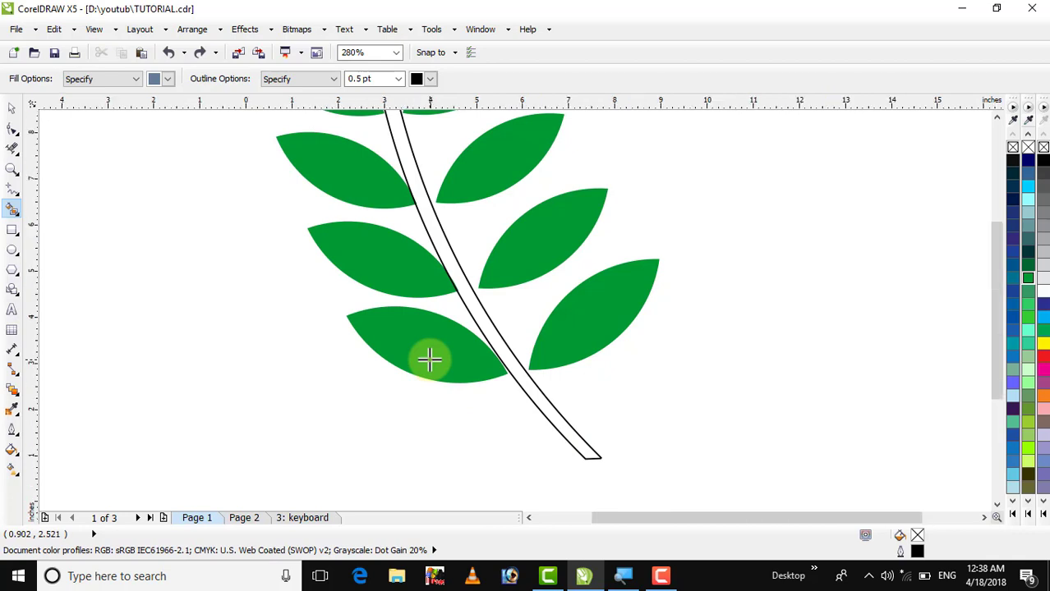
{"action": "left_click", "coordinate": [11, 169]}
{"action": "left_click_drag", "start_coordinate": [398, 205], "coordinate": [433, 247]}
{"action": "left_click_drag", "start_coordinate": [478, 187], "coordinate": [565, 286]}
{"action": "left_click_drag", "start_coordinate": [464, 262], "coordinate": [566, 336]}
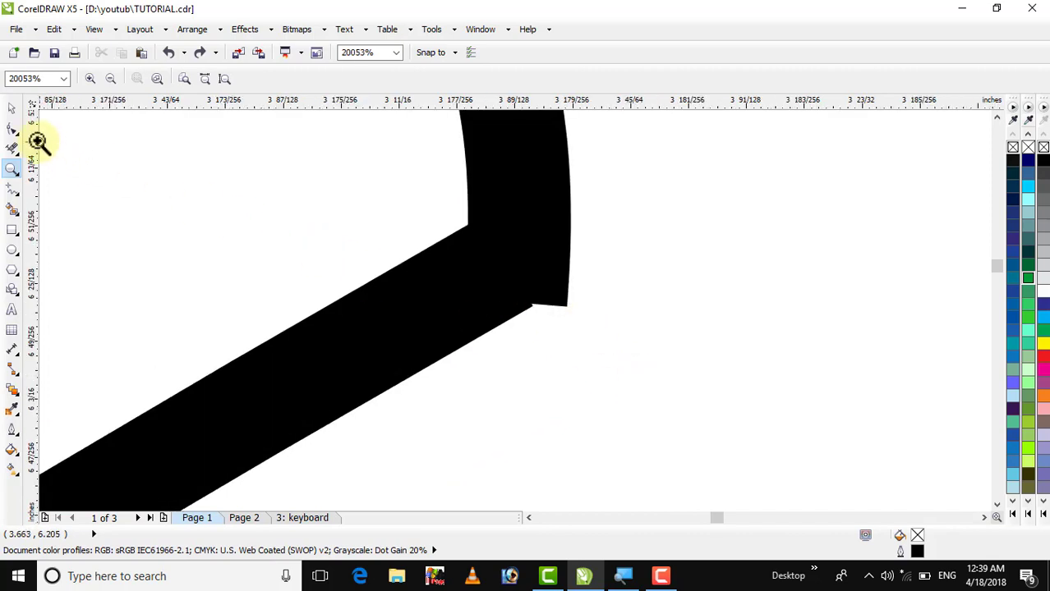
{"action": "left_click", "coordinate": [11, 127]}
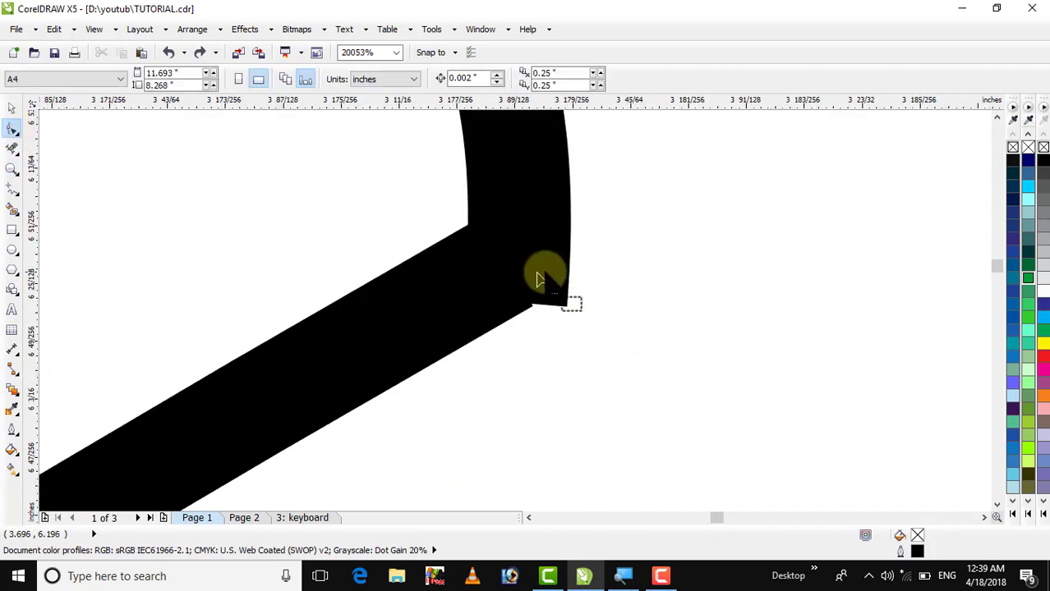
{"action": "left_click", "coordinate": [564, 316]}
{"action": "left_click_drag", "start_coordinate": [515, 305], "coordinate": [494, 304]}
{"action": "left_click", "coordinate": [485, 307]}
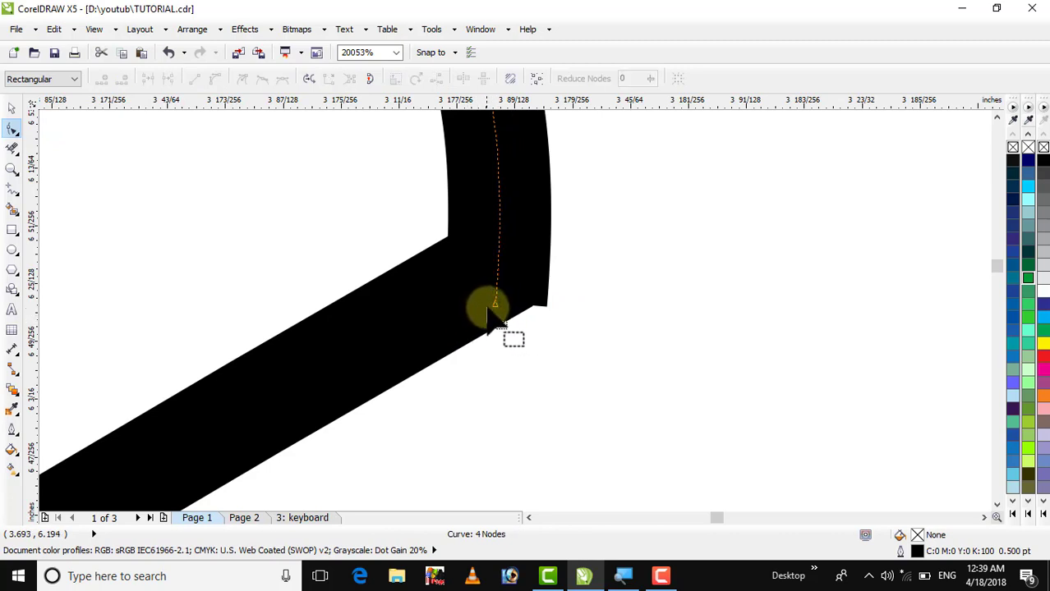
{"action": "left_click_drag", "start_coordinate": [494, 304], "coordinate": [480, 303]}
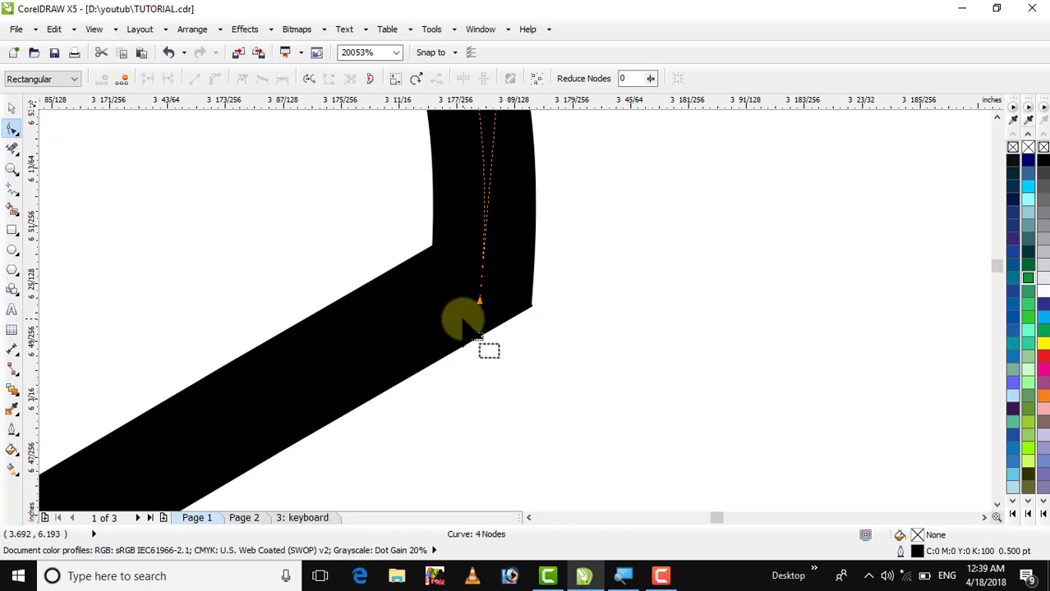
{"action": "key", "text": "F4"}
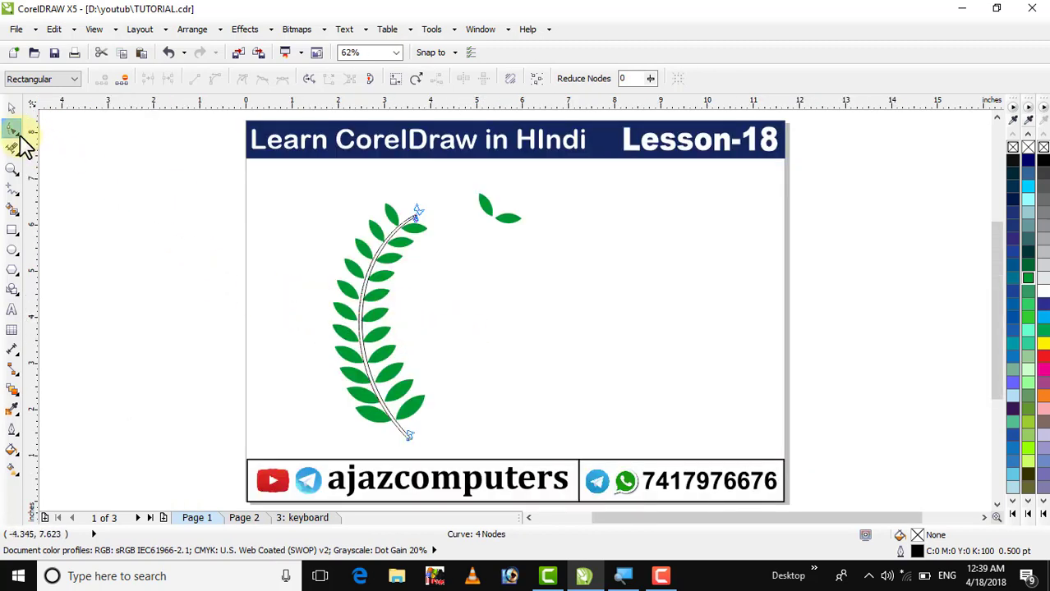
{"action": "left_click", "coordinate": [12, 169]}
{"action": "left_click_drag", "start_coordinate": [403, 211], "coordinate": [434, 236]}
{"action": "left_click_drag", "start_coordinate": [322, 156], "coordinate": [423, 226]}
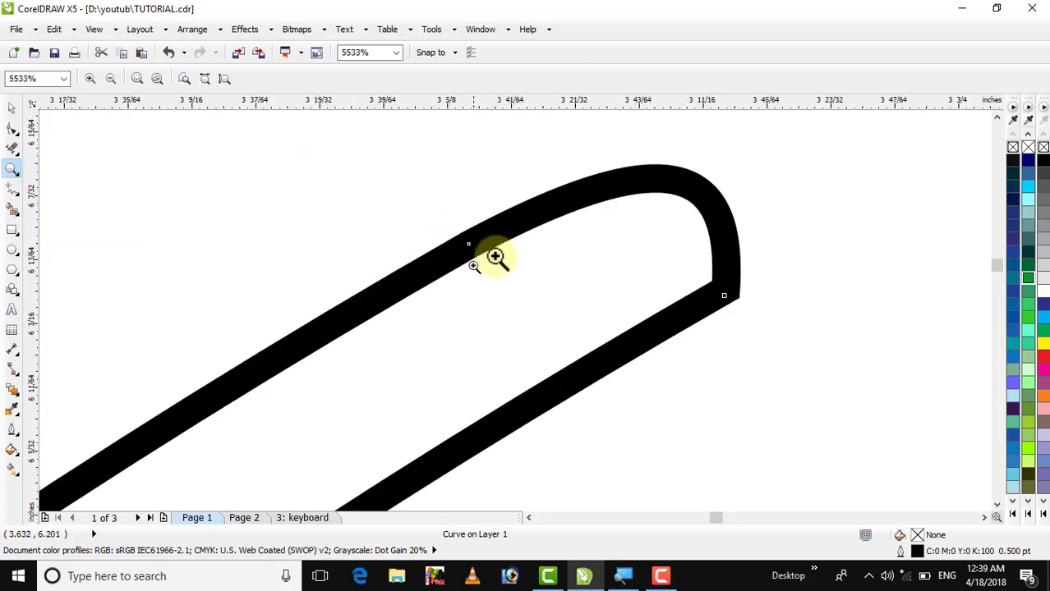
{"action": "key", "text": "F3"}
Move the end node of the stem's bottom segment onto the other curve's lower end and adjust the opposite corner node
{"action": "key", "text": "F4"}
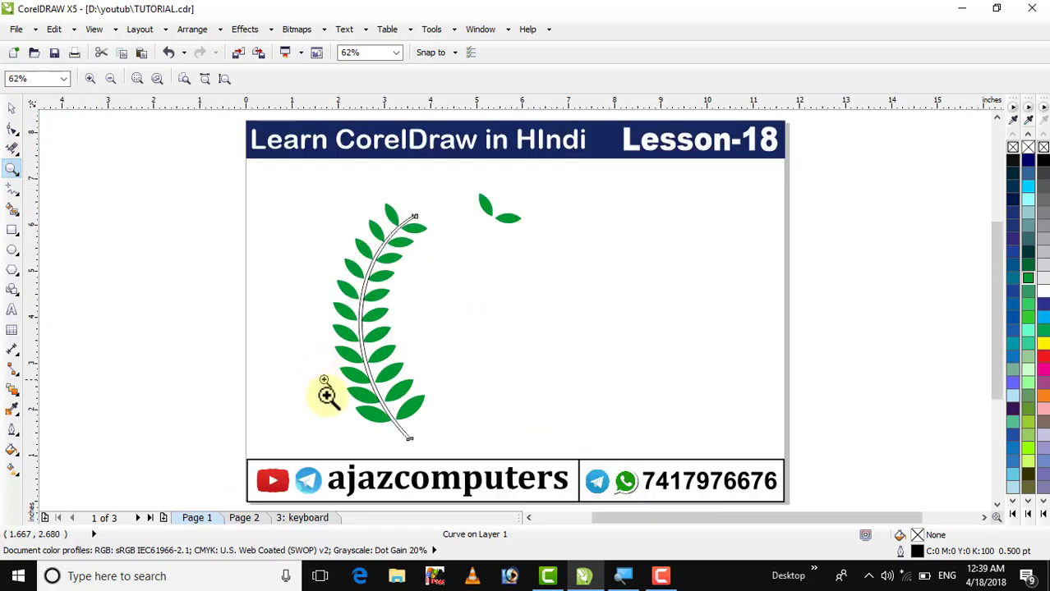
{"action": "left_click_drag", "start_coordinate": [375, 426], "coordinate": [446, 462]}
{"action": "left_click_drag", "start_coordinate": [418, 209], "coordinate": [579, 288]}
{"action": "left_click_drag", "start_coordinate": [480, 262], "coordinate": [704, 383]}
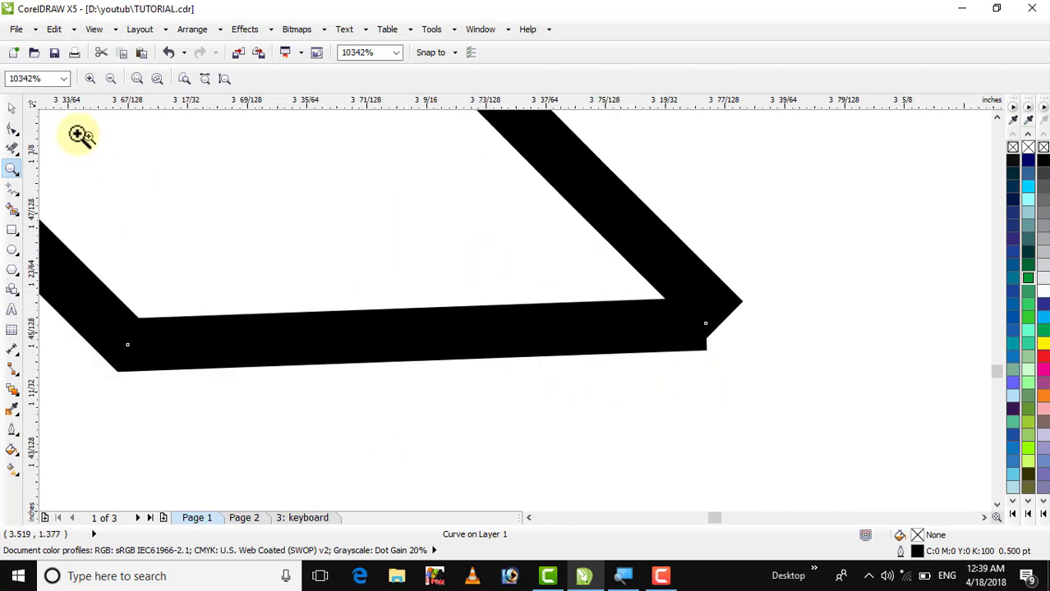
{"action": "left_click", "coordinate": [12, 111]}
{"action": "left_click", "coordinate": [12, 129]}
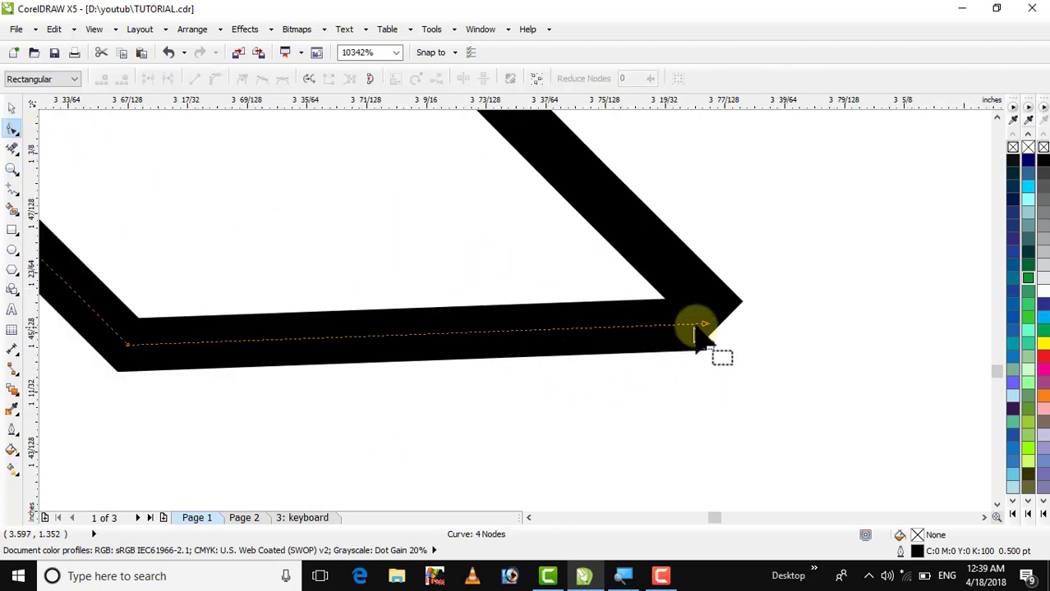
{"action": "left_click_drag", "start_coordinate": [704, 325], "coordinate": [740, 340]}
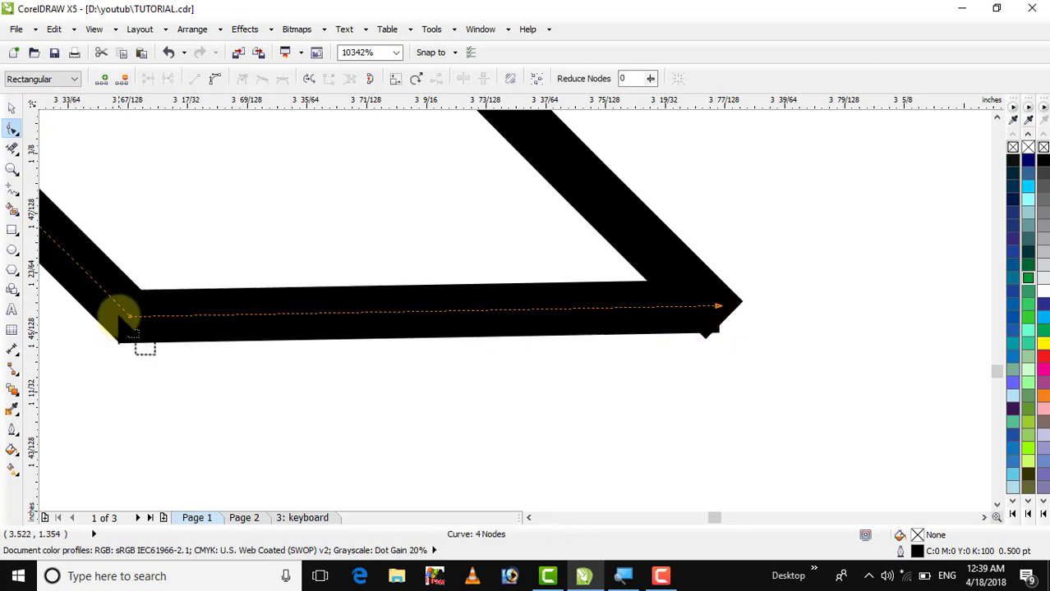
{"action": "left_click_drag", "start_coordinate": [129, 316], "coordinate": [131, 322]}
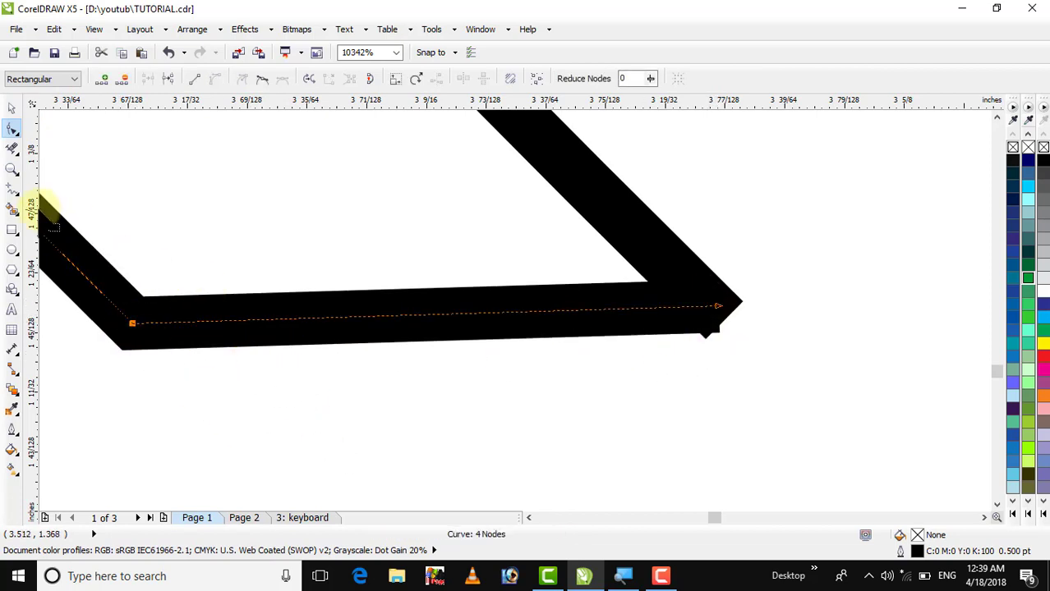
Fill the closed stem with the Smart Fill tool using the blue-gray colour and a 0.5 pt black outline
{"action": "left_click", "coordinate": [12, 209]}
{"action": "left_click", "coordinate": [214, 230]}
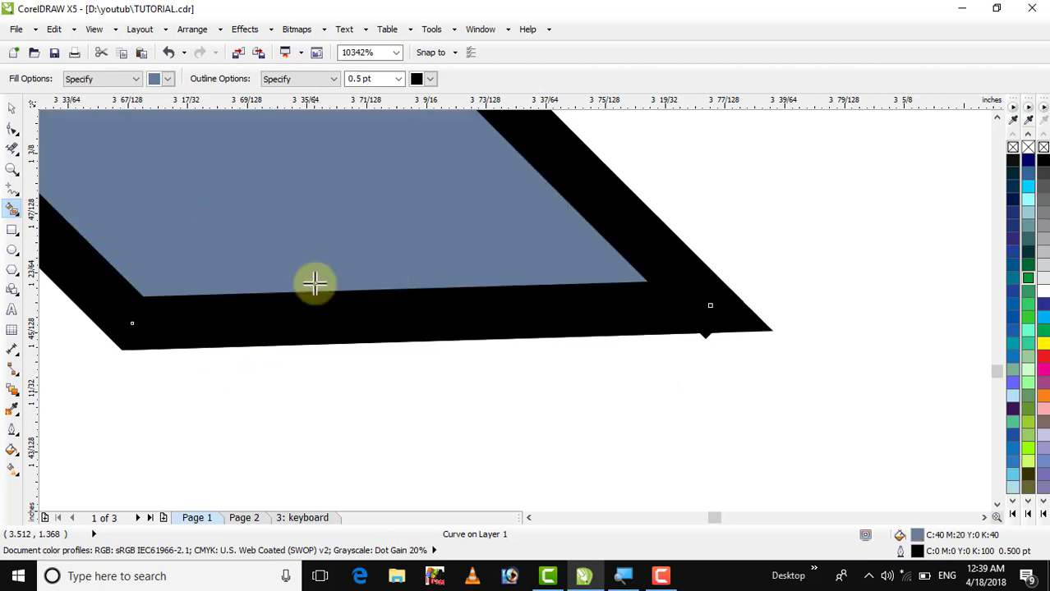
{"action": "key", "text": "F4"}
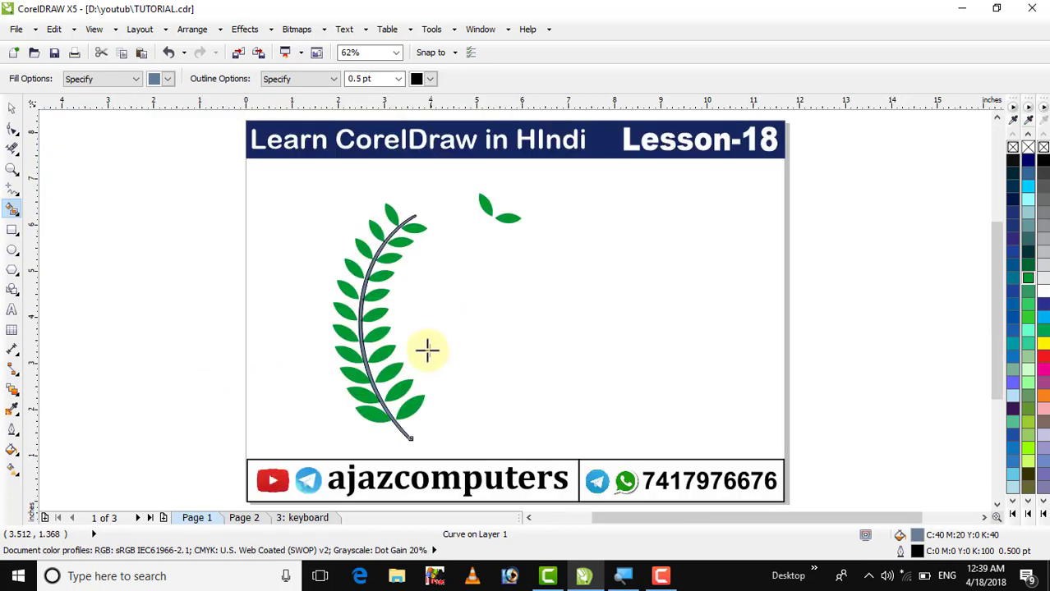
Examine the filled stem's lower end up close, checking how the fill and outline meet at the corners
{"action": "left_click", "coordinate": [10, 173]}
{"action": "left_click_drag", "start_coordinate": [366, 414], "coordinate": [440, 449]}
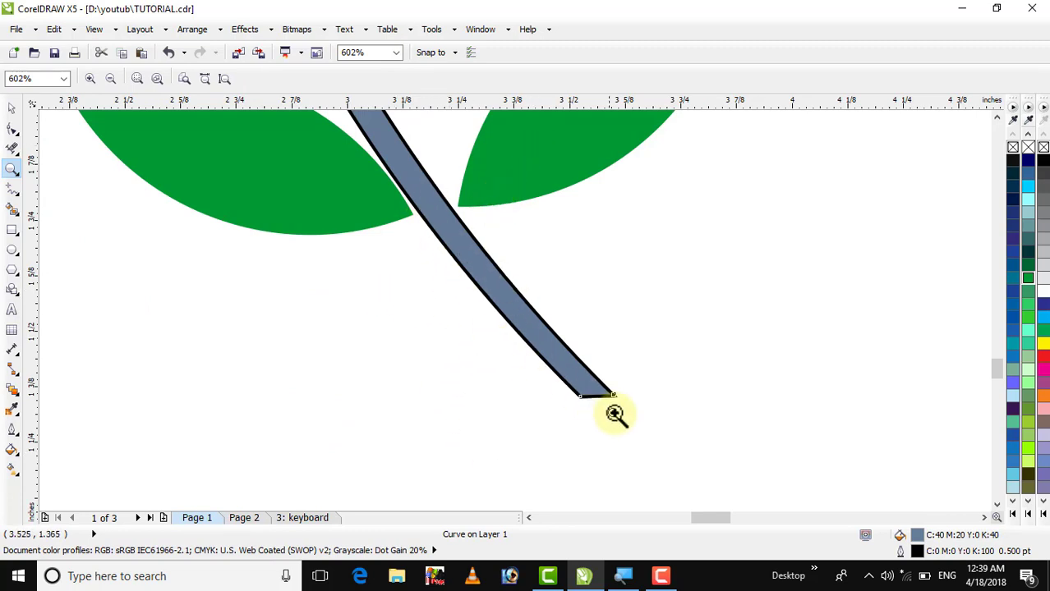
{"action": "left_click_drag", "start_coordinate": [596, 379], "coordinate": [636, 422]}
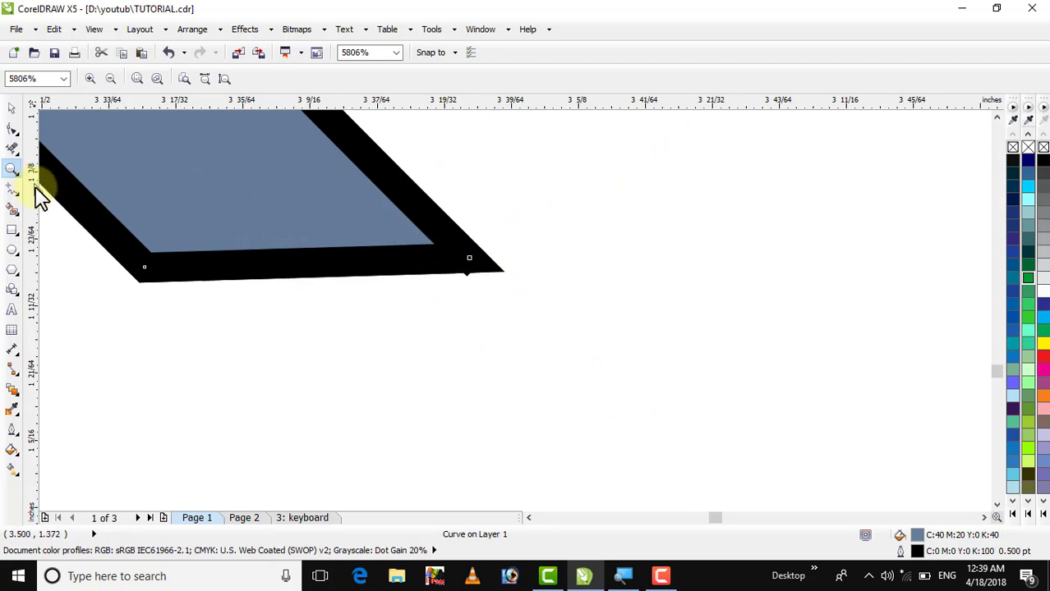
{"action": "key", "text": "F4"}
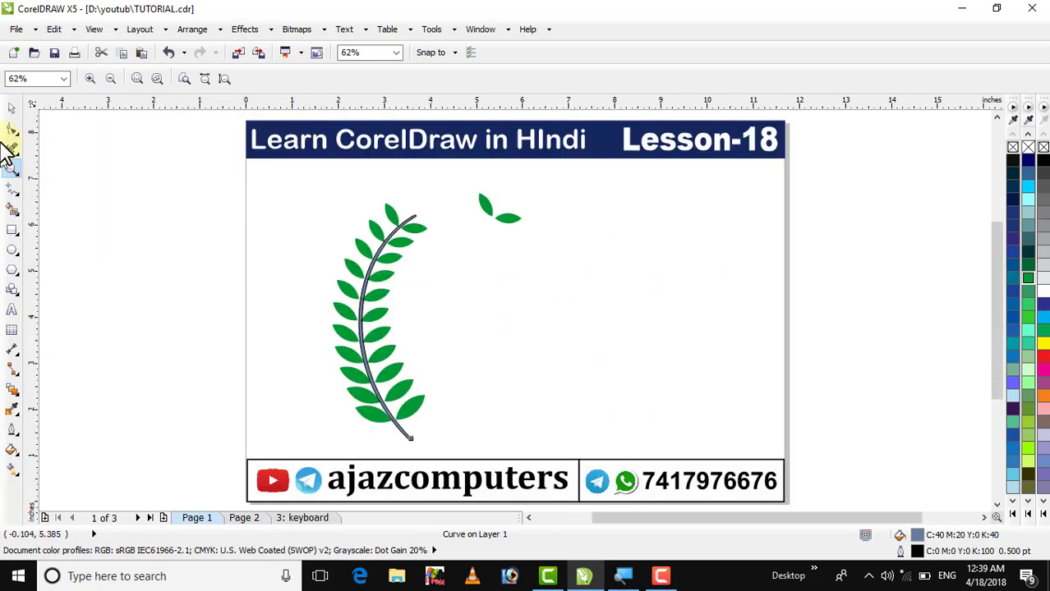
{"action": "left_click", "coordinate": [12, 107]}
{"action": "left_click", "coordinate": [13, 168]}
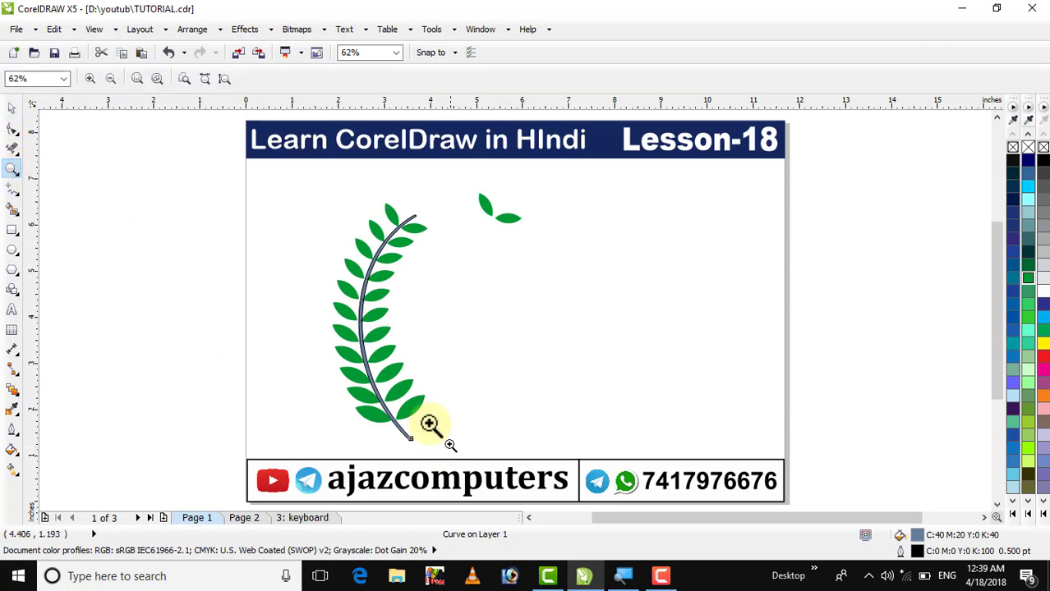
{"action": "left_click_drag", "start_coordinate": [358, 403], "coordinate": [444, 457]}
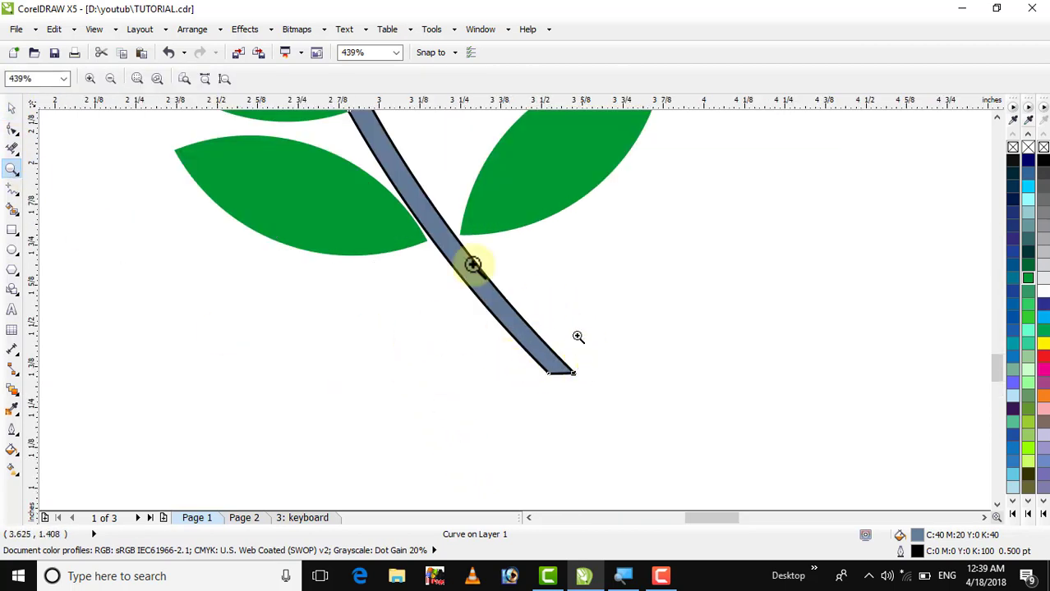
{"action": "left_click", "coordinate": [13, 110]}
{"action": "left_click", "coordinate": [504, 372]}
{"action": "left_click", "coordinate": [509, 326]}
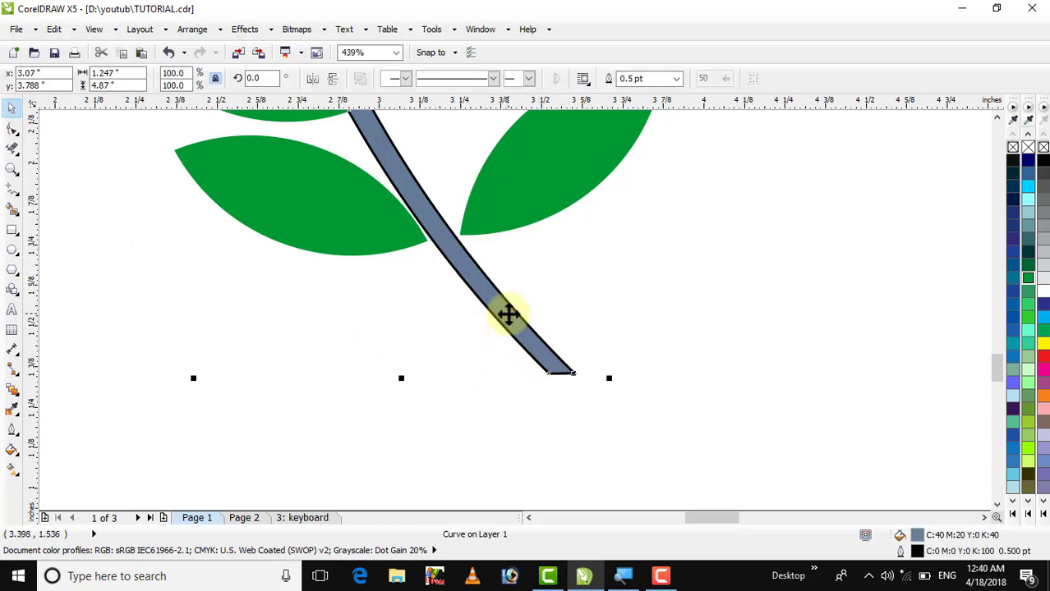
{"action": "left_click", "coordinate": [417, 311]}
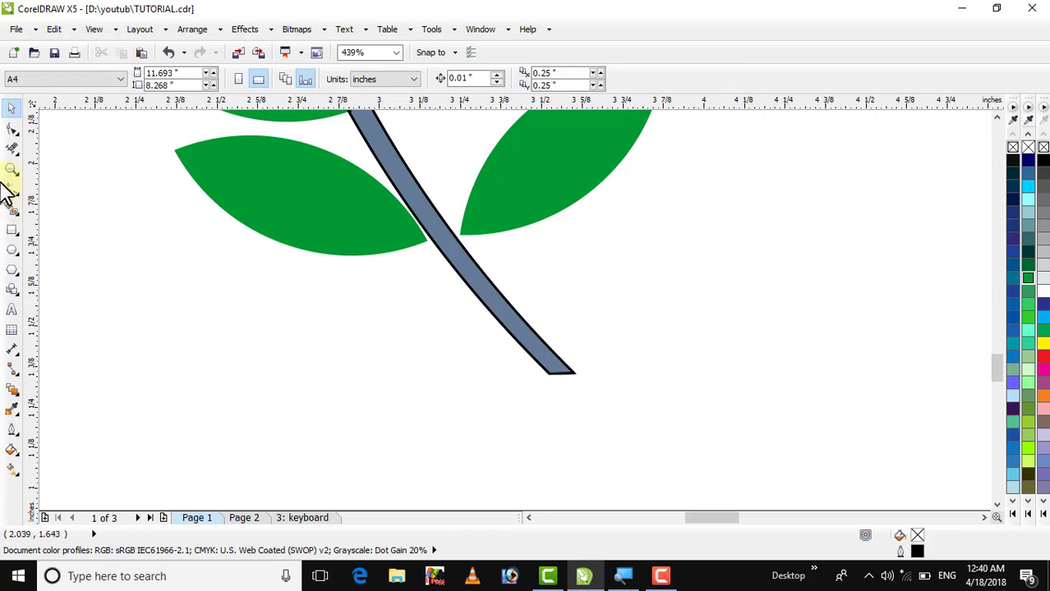
{"action": "left_click", "coordinate": [8, 172]}
{"action": "left_click_drag", "start_coordinate": [442, 314], "coordinate": [604, 378]}
{"action": "left_click", "coordinate": [11, 111]}
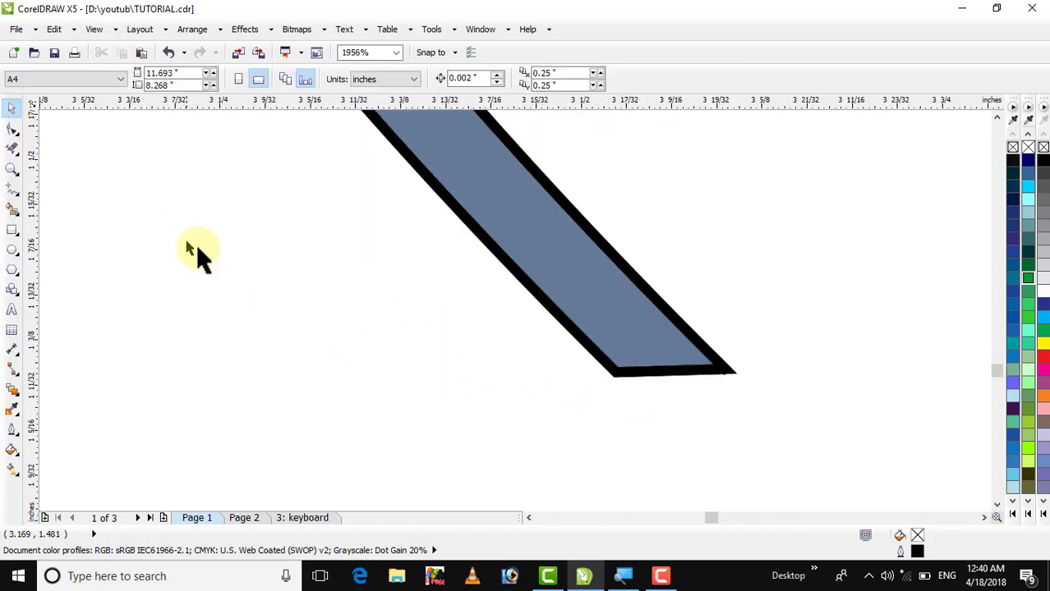
Delete the leftover outline curves around the filled stem, including the short segment across its lower end
{"action": "left_click", "coordinate": [674, 374]}
{"action": "key", "text": "Delete"}
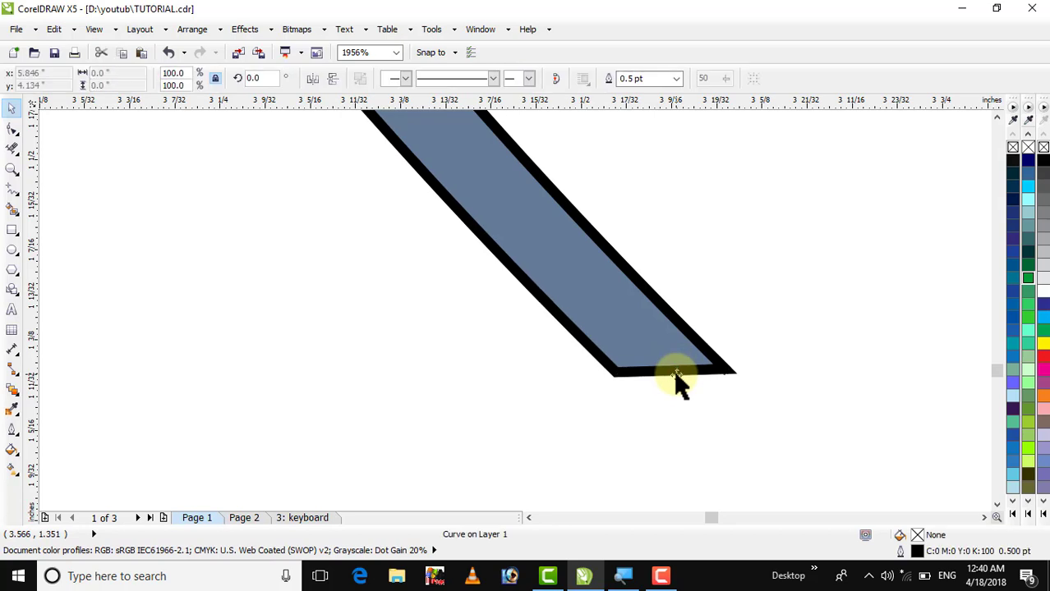
{"action": "left_click", "coordinate": [718, 362]}
{"action": "mouse_move", "coordinate": [718, 362]}
{"action": "left_mouse_down"}
{"action": "mouse_move", "coordinate": [780, 332]}
{"action": "mouse_move", "coordinate": [788, 340]}
{"action": "left_mouse_up"}
{"action": "key", "text": "Delete"}
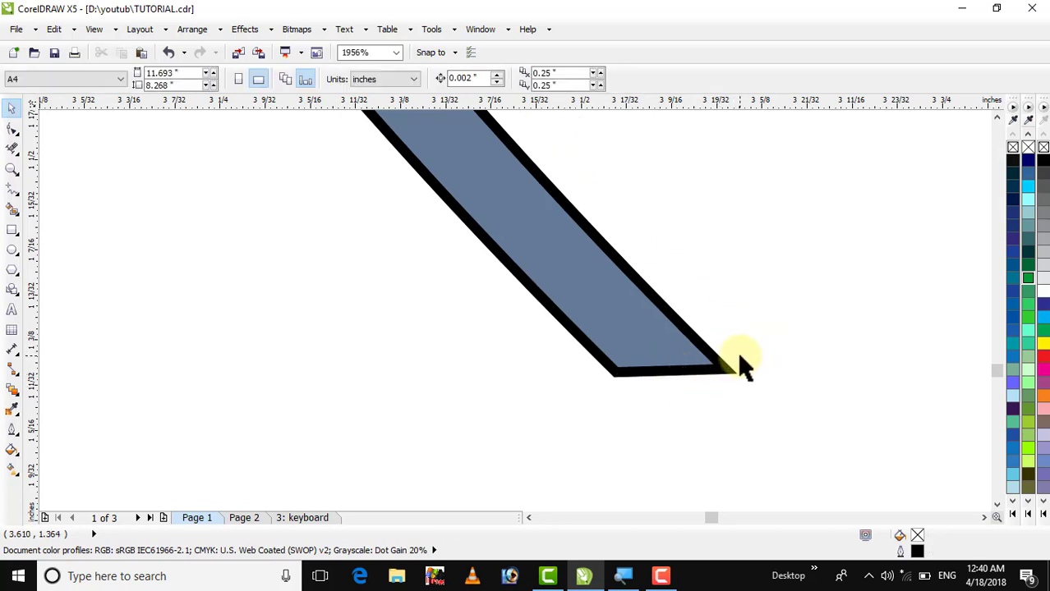
Fill the stem with the same green as the leaves (#009933) and remove its outline
{"action": "key", "text": "F7"}
{"action": "key", "text": "F4"}
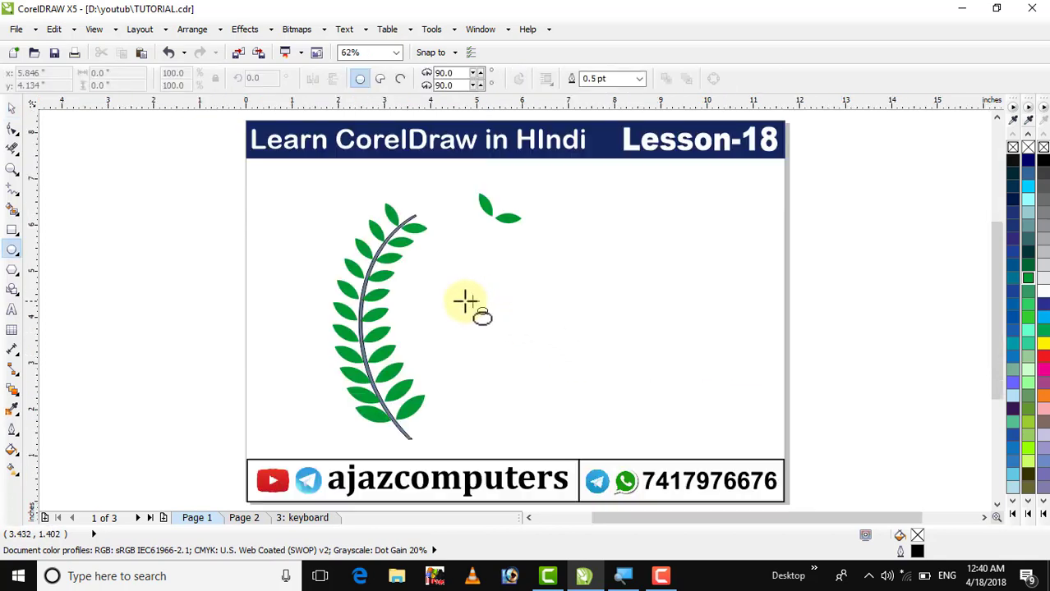
{"action": "left_click", "coordinate": [11, 110]}
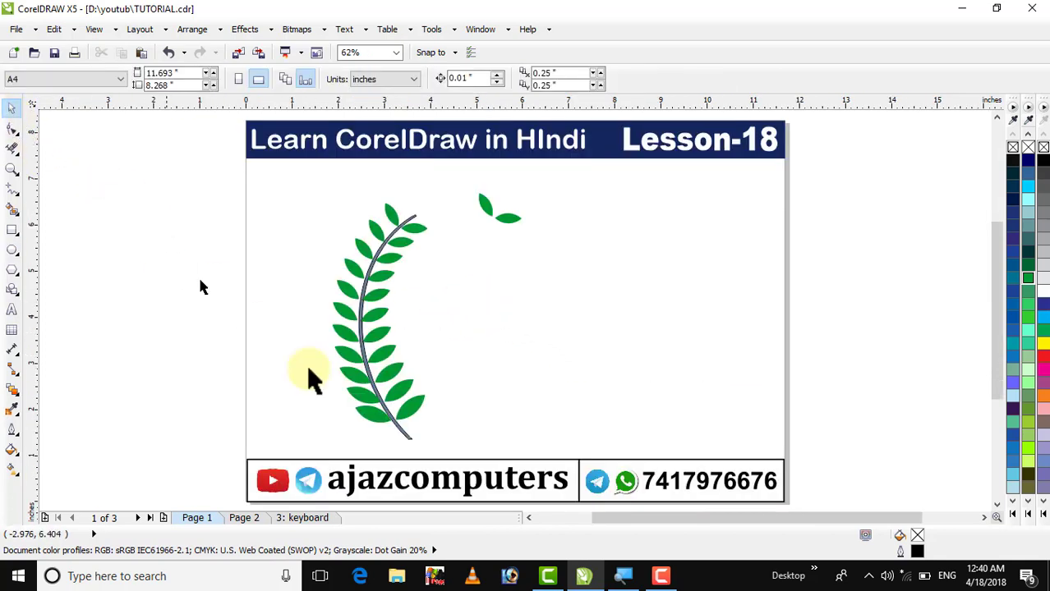
{"action": "left_click", "coordinate": [404, 435]}
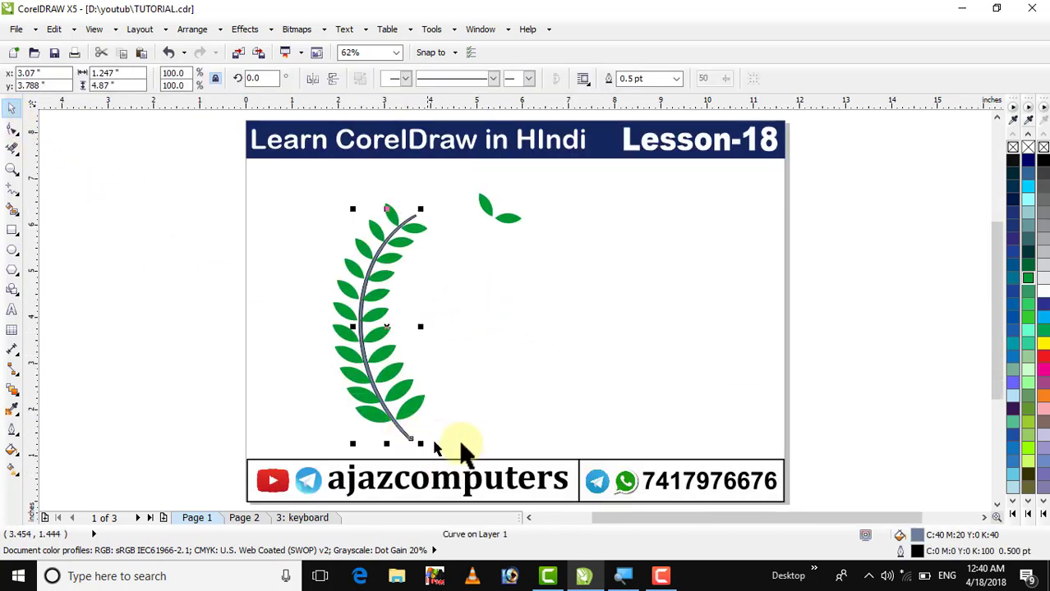
{"action": "left_click", "coordinate": [1027, 288]}
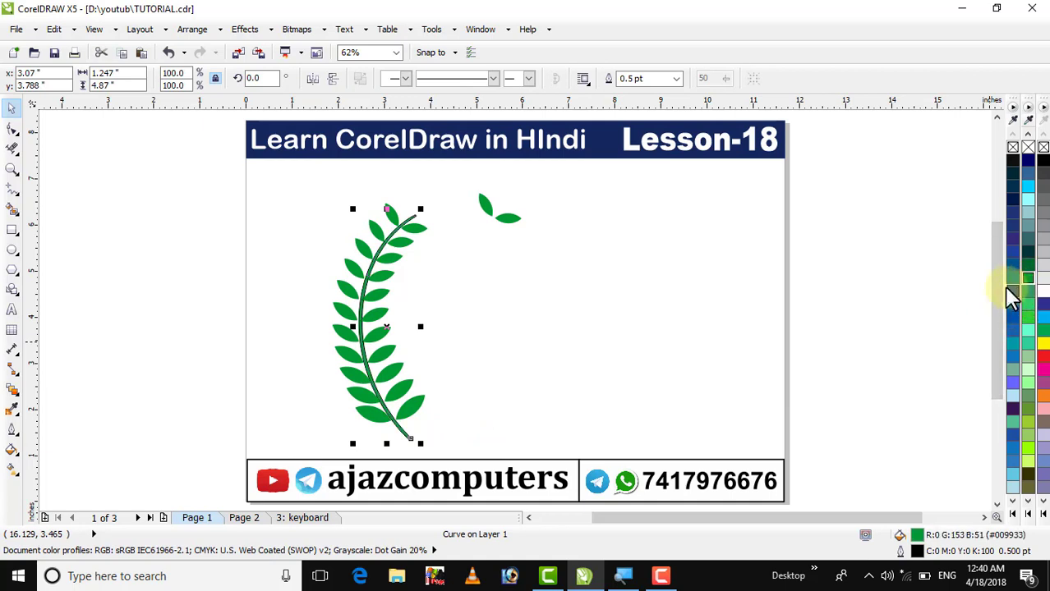
{"action": "right_click", "coordinate": [1043, 149]}
{"action": "left_click", "coordinate": [620, 261]}
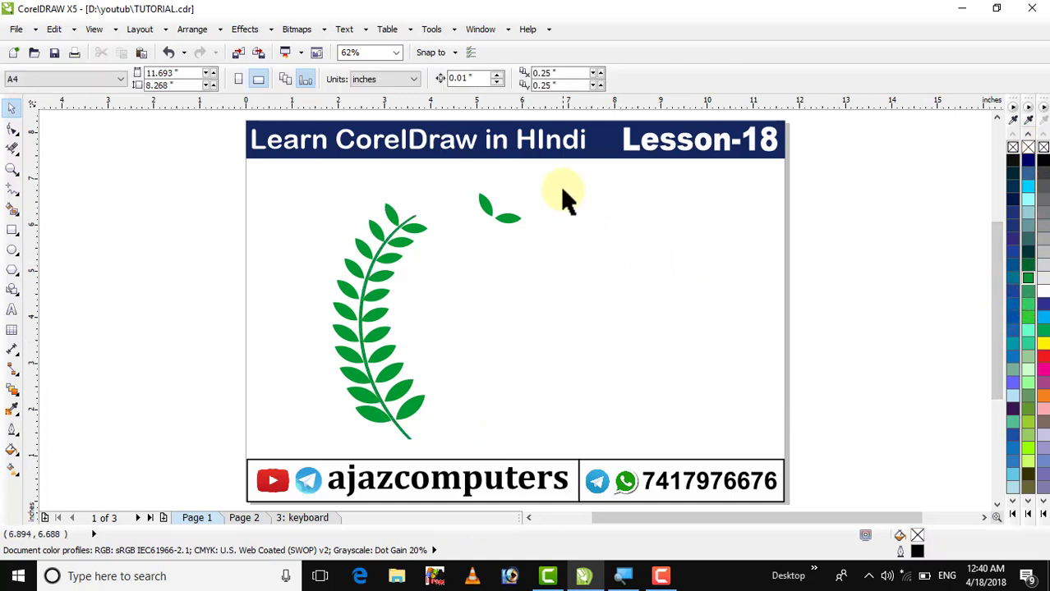
Ungroup the spare pair of leaves and place its upright leaf at the stem's upper tip
{"action": "left_click_drag", "start_coordinate": [561, 184], "coordinate": [403, 272]}
{"action": "left_click", "coordinate": [531, 300]}
{"action": "left_click", "coordinate": [491, 211]}
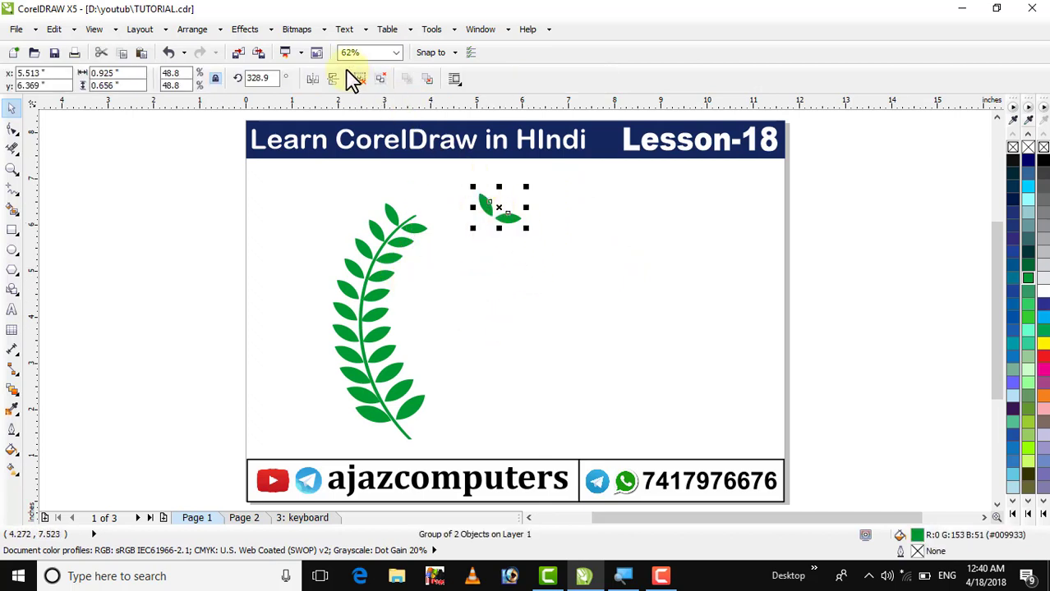
{"action": "left_click", "coordinate": [360, 80]}
{"action": "left_click", "coordinate": [474, 204]}
{"action": "left_click_drag", "start_coordinate": [490, 208], "coordinate": [450, 215]}
Delete the remaining spare leaf beside the branch
{"action": "left_click", "coordinate": [462, 163]}
{"action": "left_click", "coordinate": [501, 220]}
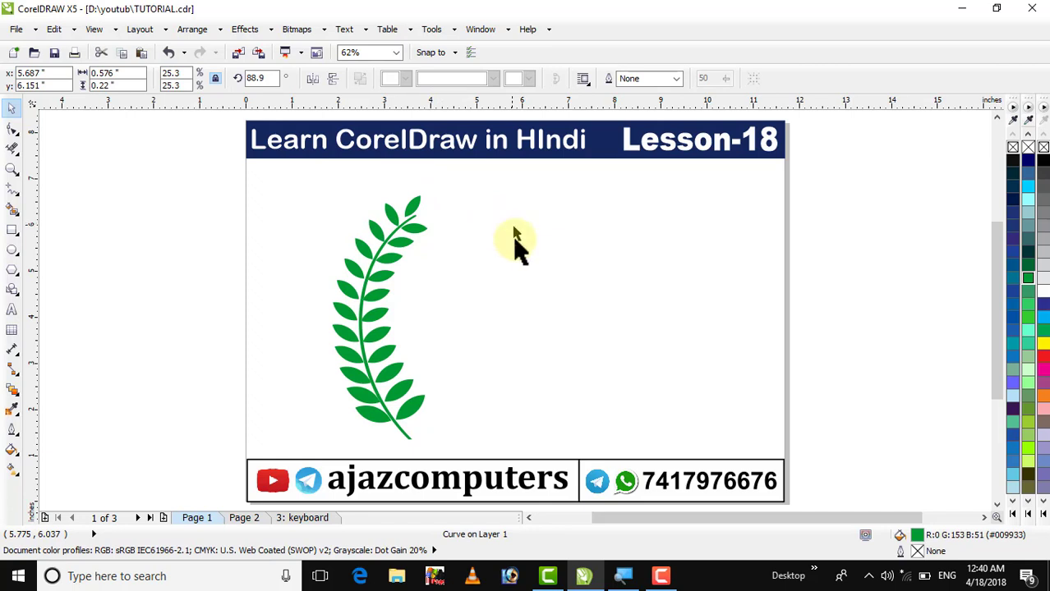
{"action": "key", "text": "Delete"}
Rotate the leaf at the stem's tip to about 306.2° and shift it so its base meets the stem's end
{"action": "left_click", "coordinate": [413, 211]}
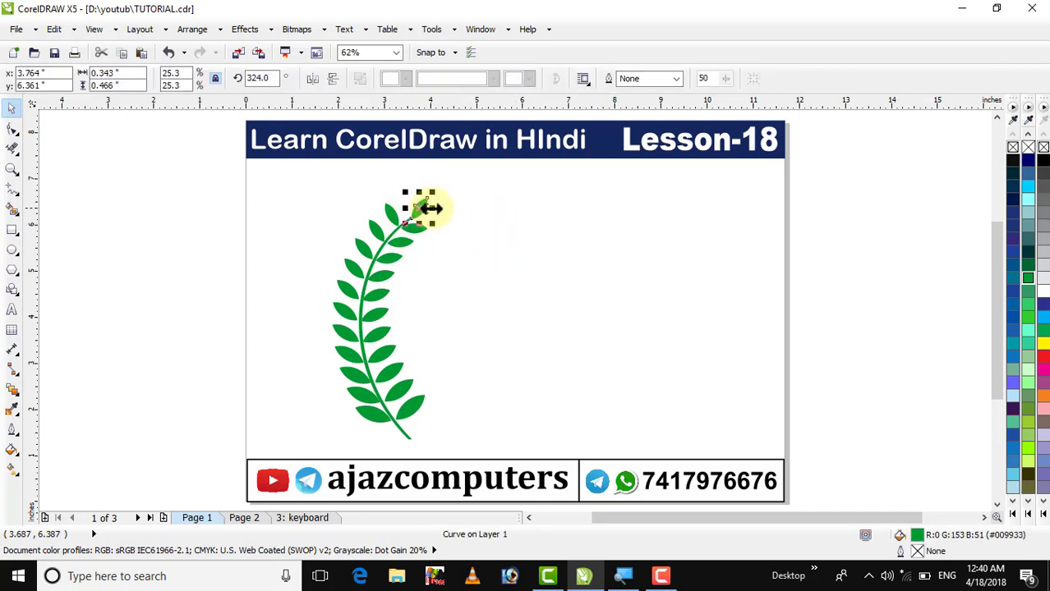
{"action": "left_click", "coordinate": [11, 170]}
{"action": "left_click_drag", "start_coordinate": [328, 176], "coordinate": [459, 264]}
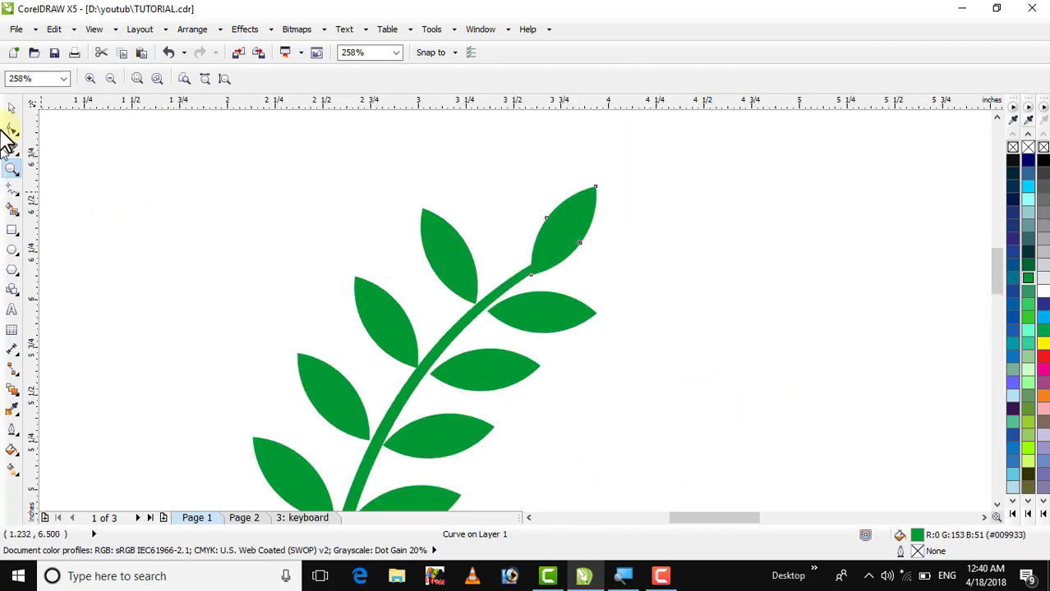
{"action": "left_click", "coordinate": [10, 110]}
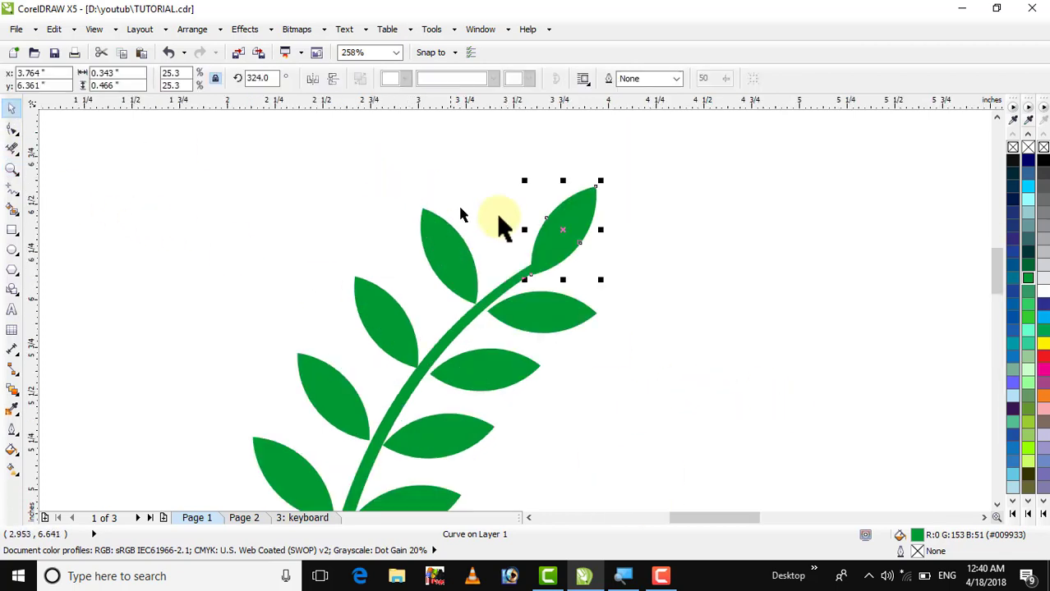
{"action": "left_click", "coordinate": [567, 232]}
{"action": "left_click_drag", "start_coordinate": [605, 180], "coordinate": [612, 197]}
{"action": "key", "text": "Escape"}
{"action": "mouse_move", "coordinate": [577, 245]}
{"action": "left_mouse_down"}
{"action": "mouse_move", "coordinate": [565, 250]}
{"action": "mouse_move", "coordinate": [565, 242]}
{"action": "left_mouse_up"}
{"action": "left_click", "coordinate": [551, 169]}
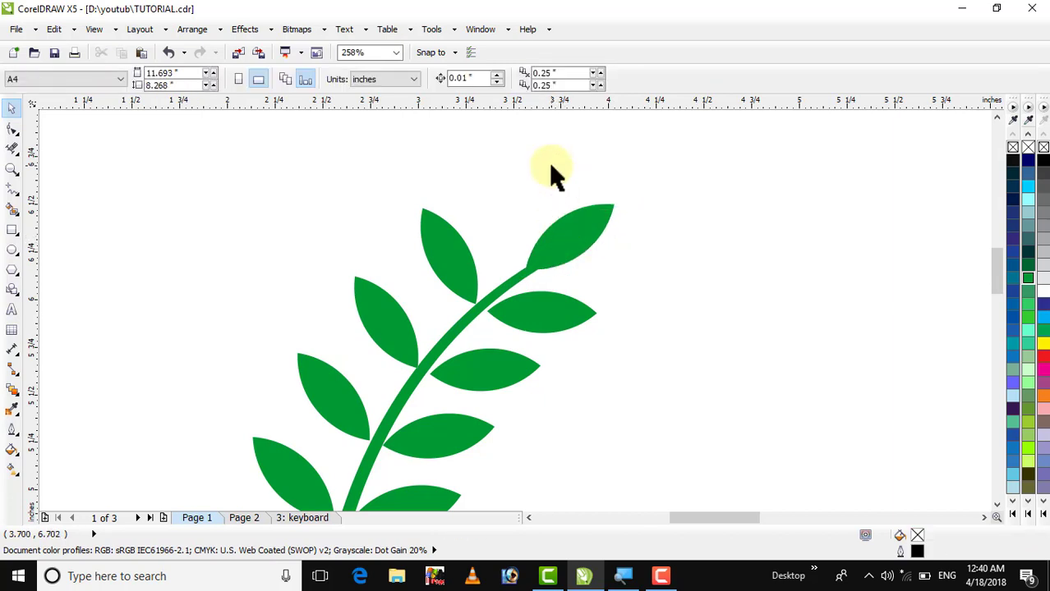
{"action": "left_click", "coordinate": [579, 255]}
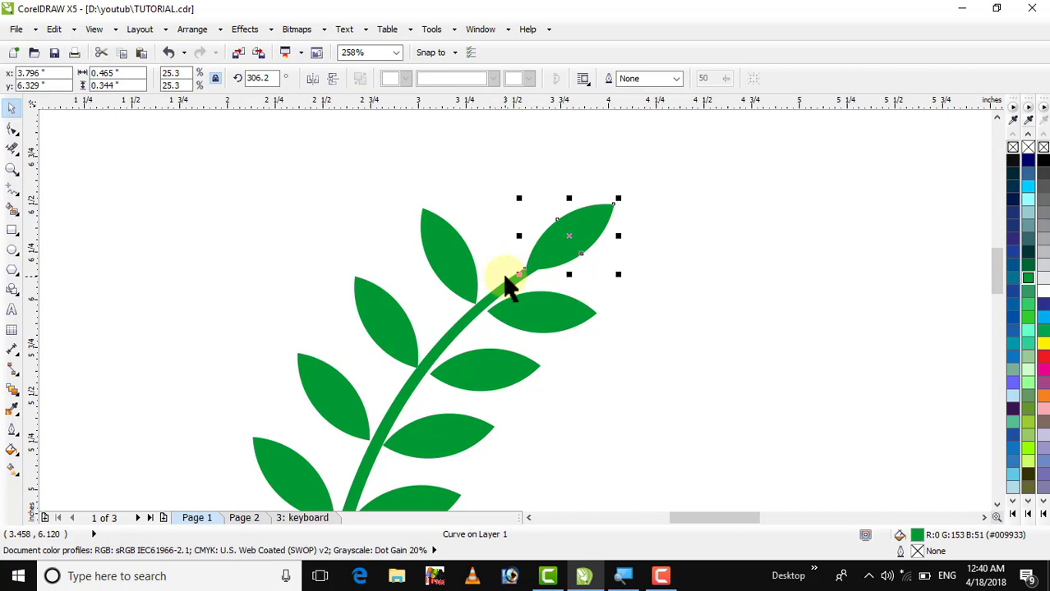
Group the stem and all its leaves into one branch object
{"action": "key", "text": "shift+F4"}
{"action": "left_click", "coordinate": [474, 293]}
{"action": "left_click_drag", "start_coordinate": [313, 179], "coordinate": [532, 450]}
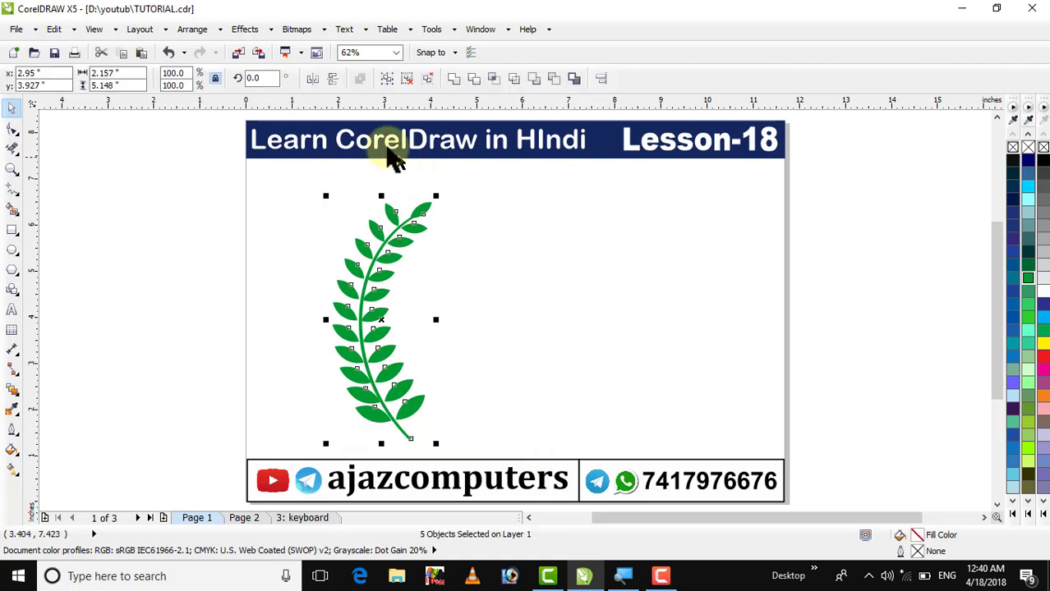
{"action": "left_click", "coordinate": [387, 79]}
{"action": "left_click", "coordinate": [338, 216]}
Make a horizontally mirrored copy of the branch facing the original and adjust both positions to leave a gap between them
{"action": "left_click_drag", "start_coordinate": [270, 187], "coordinate": [532, 470]}
{"action": "left_click", "coordinate": [324, 343]}
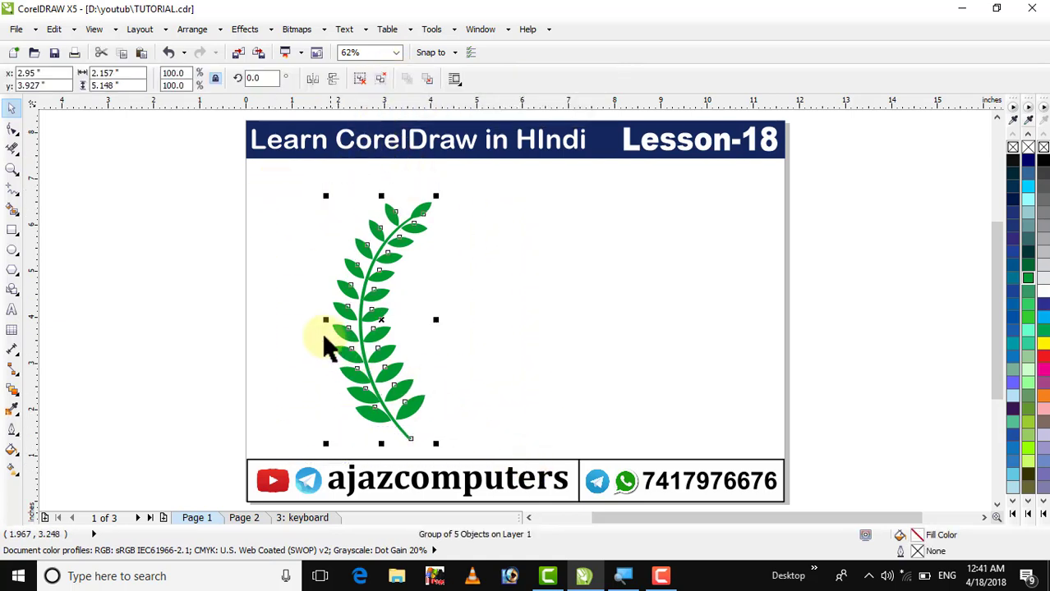
{"action": "left_click_drag", "start_coordinate": [327, 322], "coordinate": [595, 347]}
{"action": "left_click", "coordinate": [653, 296]}
{"action": "left_click_drag", "start_coordinate": [591, 300], "coordinate": [616, 313]}
{"action": "left_click", "coordinate": [292, 236]}
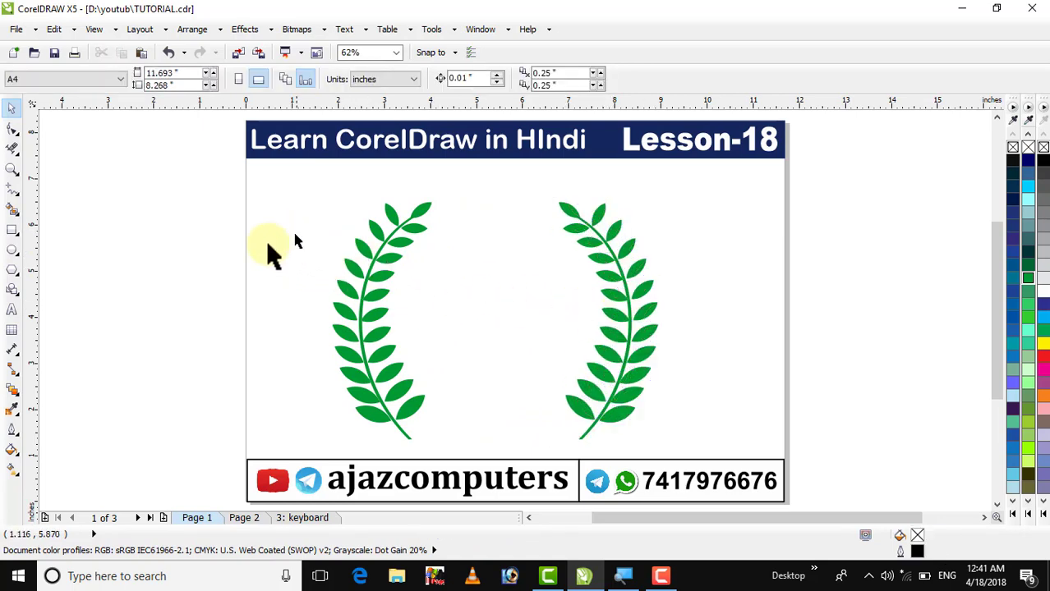
{"action": "left_click_drag", "start_coordinate": [373, 287], "coordinate": [367, 279]}
{"action": "left_click", "coordinate": [277, 253]}
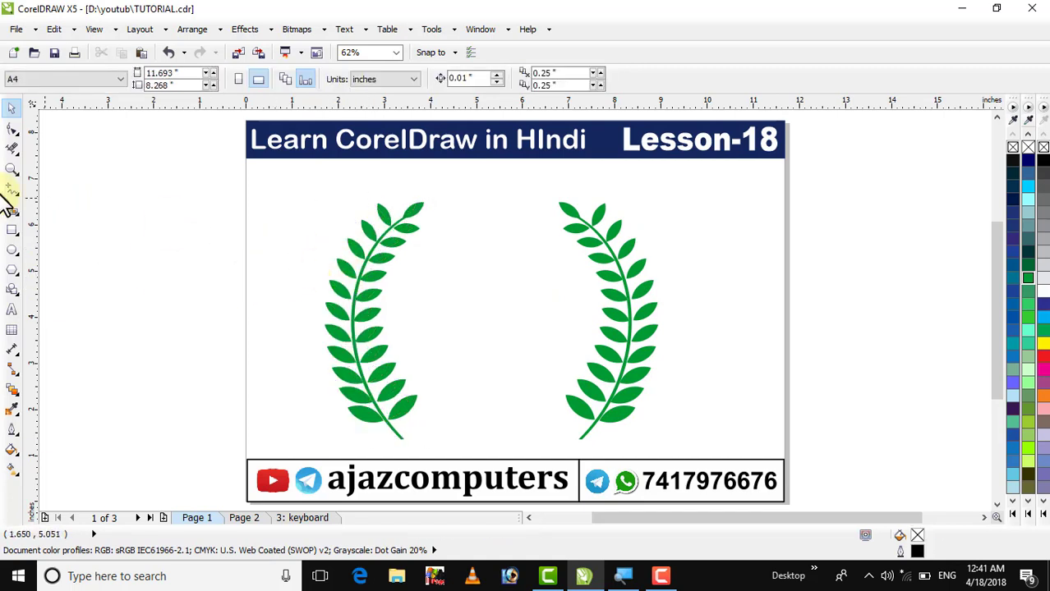
Draw a circle about 4.075 inches in diameter and move it between the two branches
{"action": "left_click", "coordinate": [12, 250]}
{"action": "left_click_drag", "start_coordinate": [411, 246], "coordinate": [575, 435]}
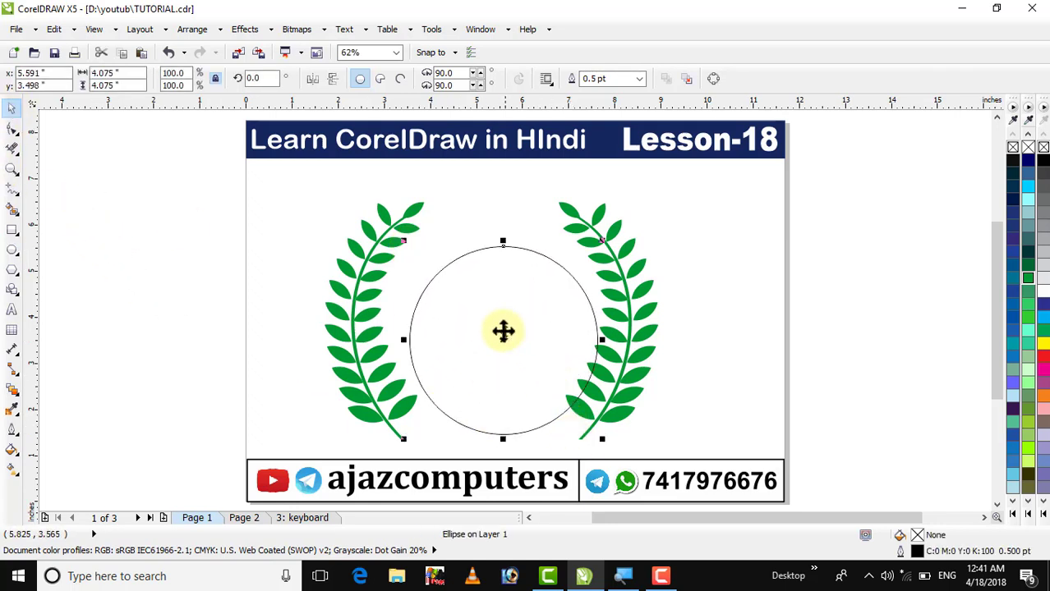
{"action": "left_click_drag", "start_coordinate": [503, 336], "coordinate": [487, 314]}
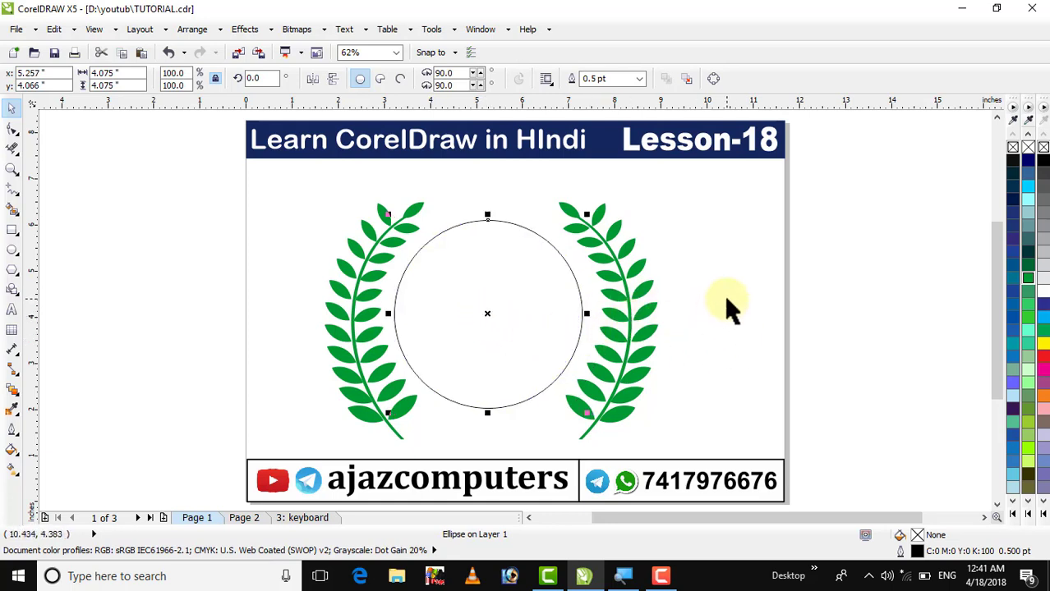
Nudge the circle 0.05 inch to the right to centre it between the branches
{"action": "key", "text": "Right"}
{"action": "key", "text": "Right"}
{"action": "key", "text": "Right"}
{"action": "key", "text": "Right"}
{"action": "key", "text": "Right"}
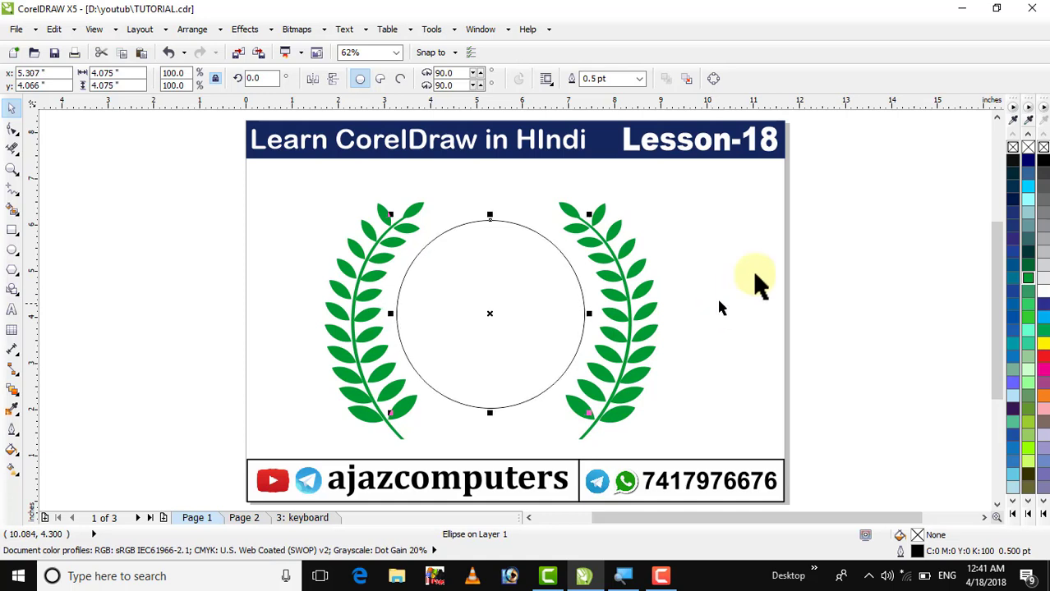
{"action": "left_click", "coordinate": [798, 315]}
Create a smaller concentric copy of the circle, about 2.672 inches in diameter
{"action": "left_click", "coordinate": [492, 337]}
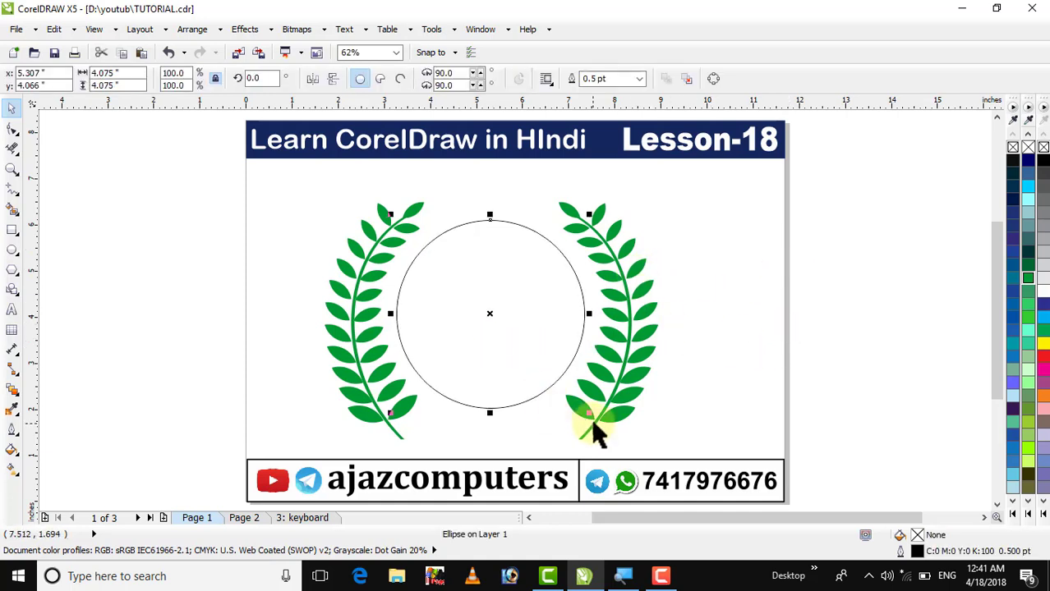
{"action": "left_click_drag", "start_coordinate": [589, 412], "coordinate": [561, 411]}
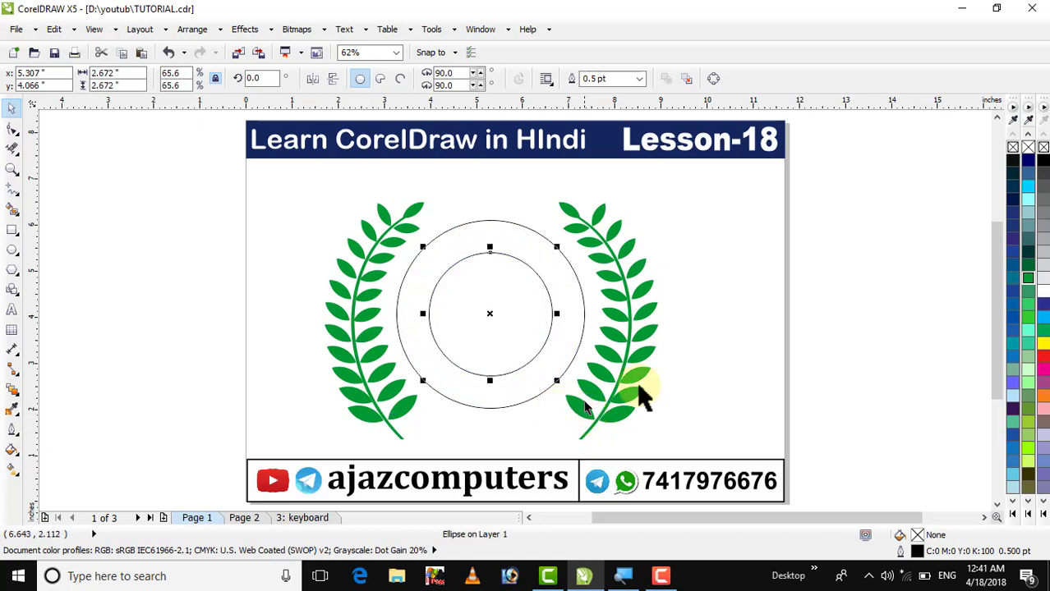
{"action": "left_click", "coordinate": [815, 308]}
Start placing text along the inner circle with the Text tool
{"action": "left_click", "coordinate": [480, 300]}
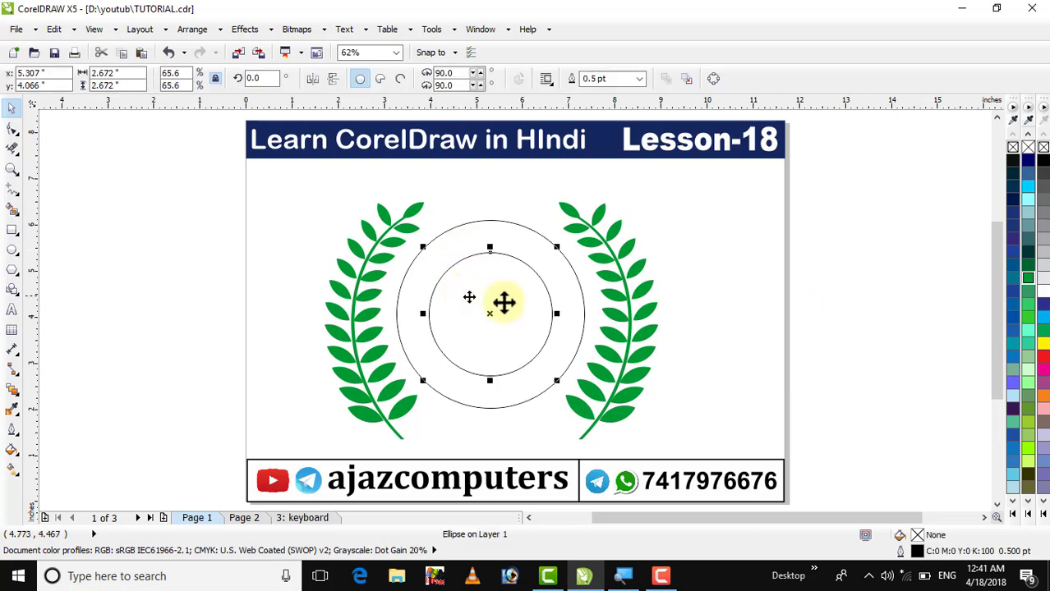
{"action": "left_click", "coordinate": [12, 310]}
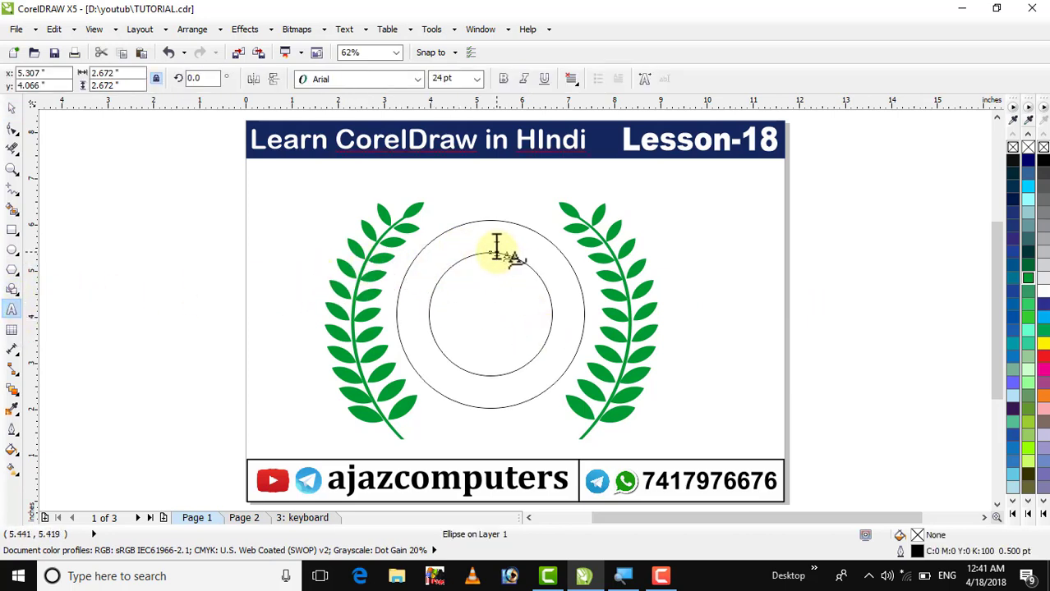